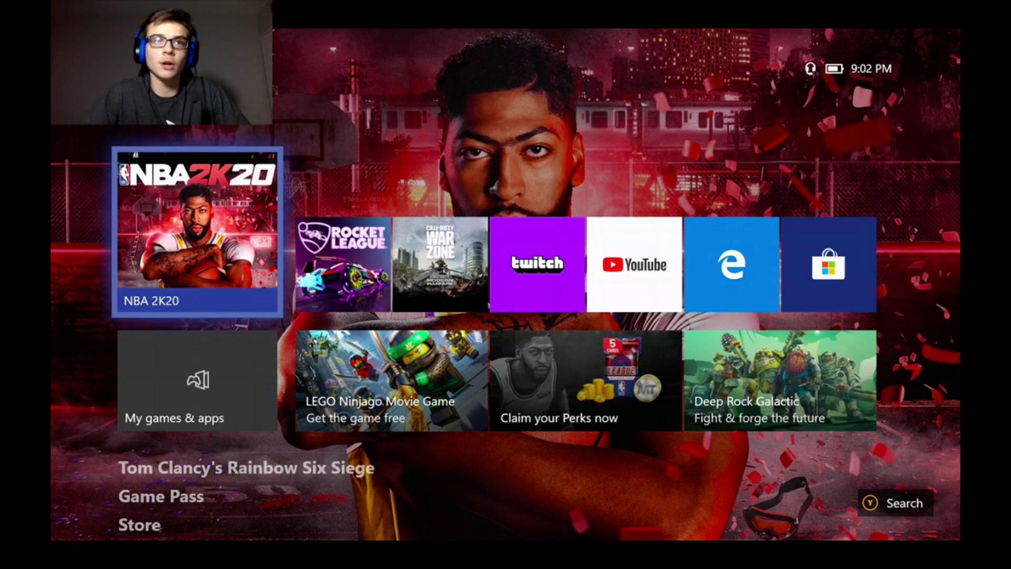
key("Right")
key("Right")
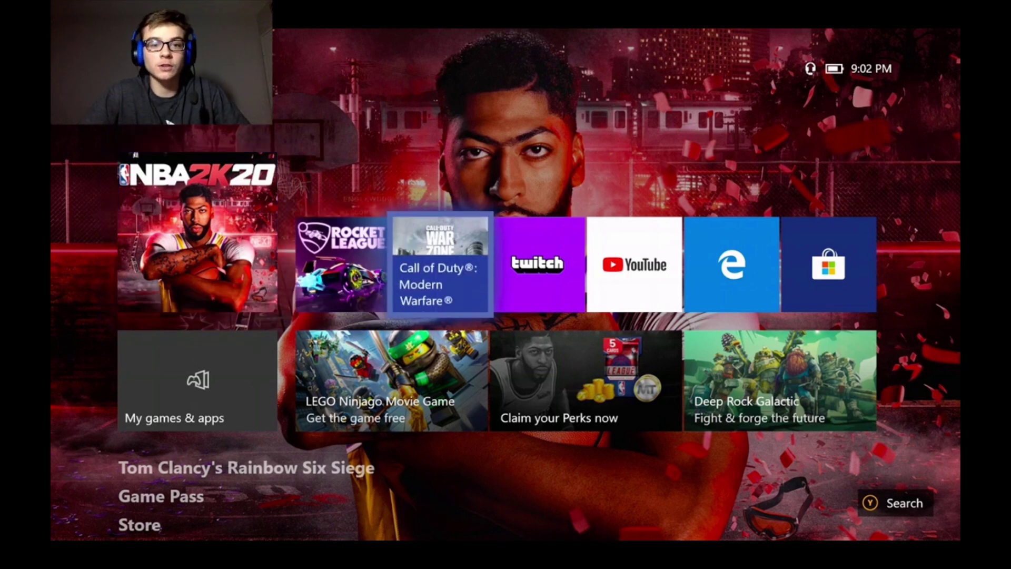
key("Left")
key("Left")
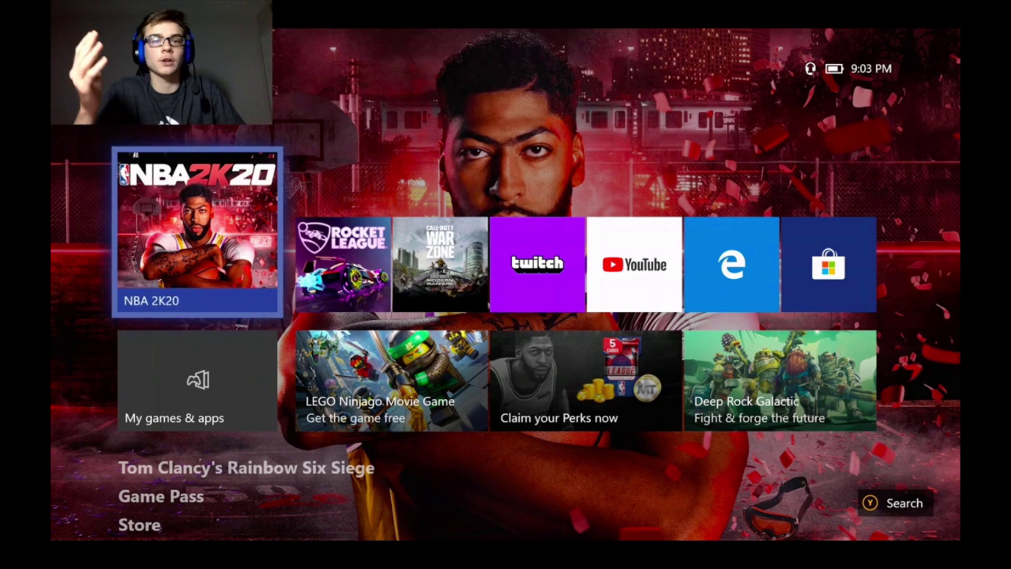
key("Right")
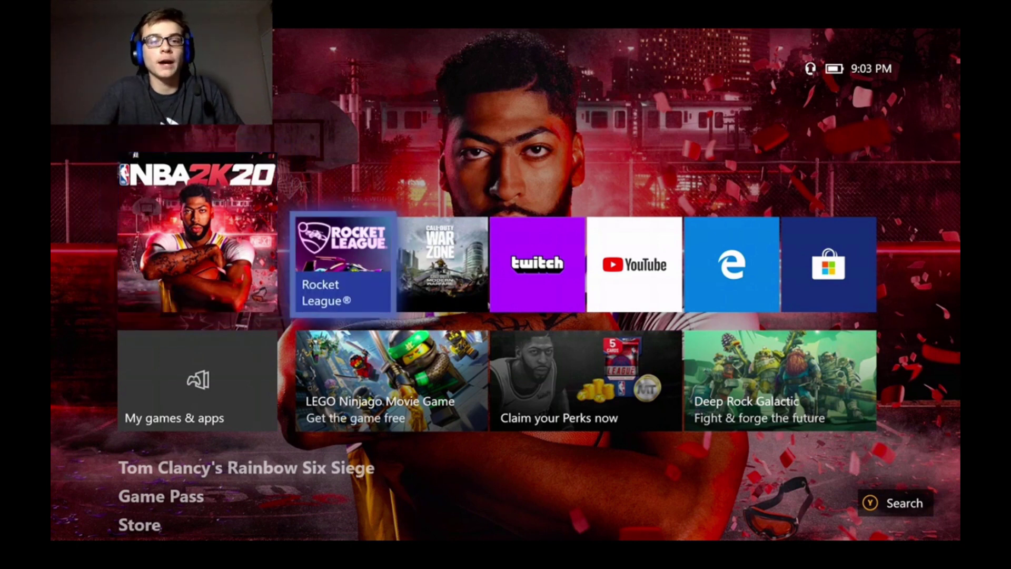
key("Right")
key("Right")
key("Right")
key("Right")
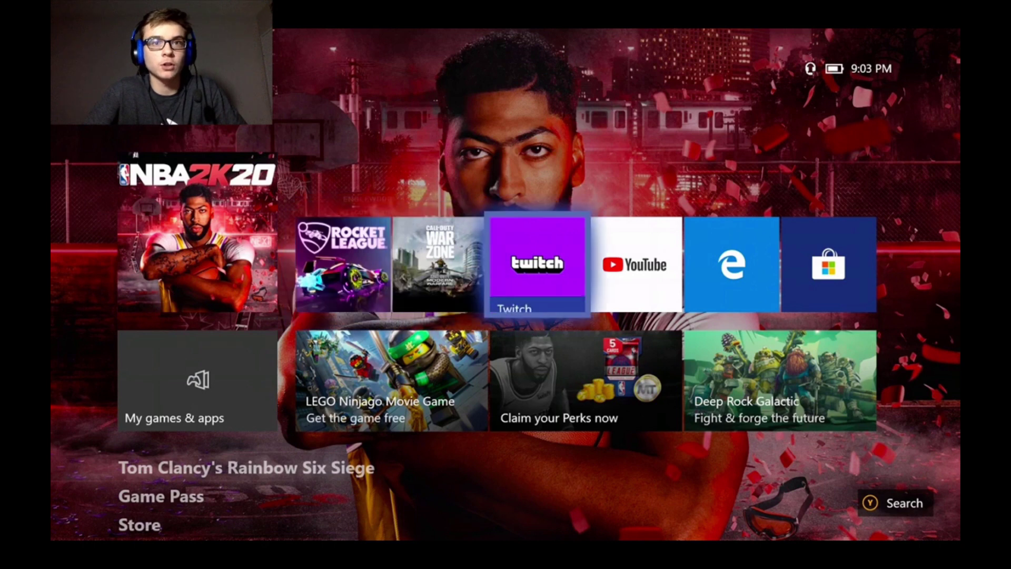
key("Left")
key("Left")
key("Left")
key("Left")
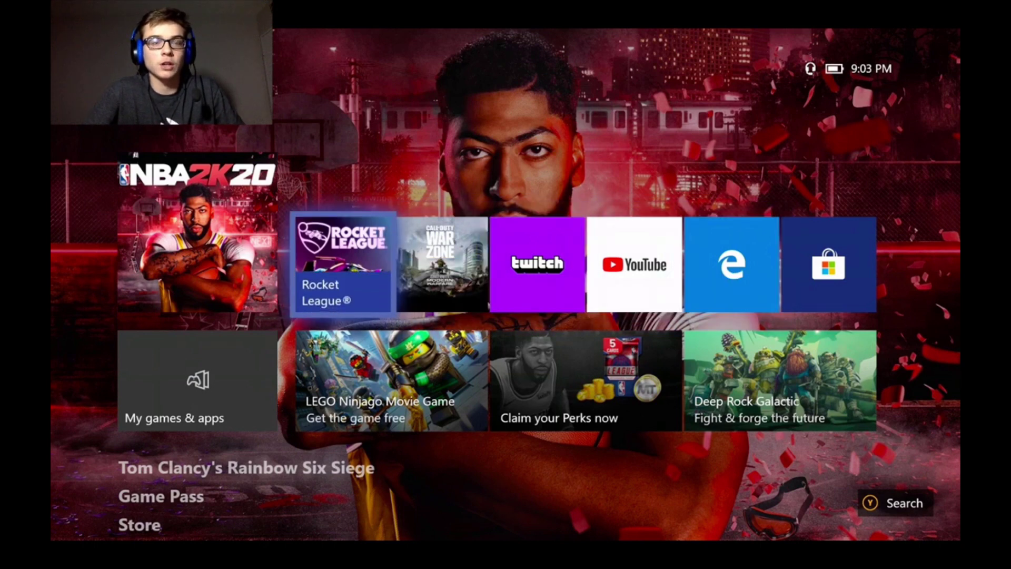
key("Right")
key("Right")
key("Right")
key("Right")
key("Right")
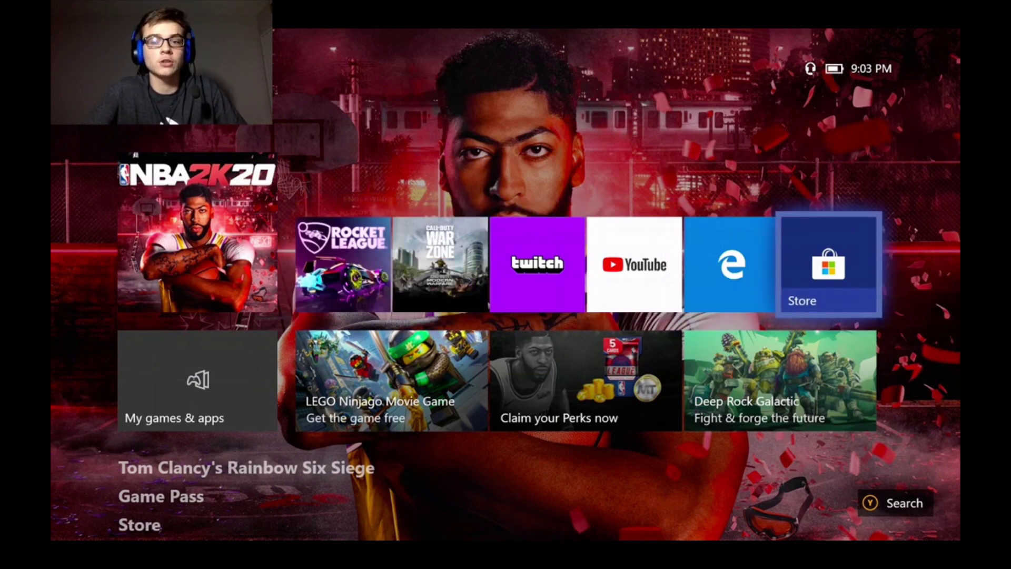
key("Left")
key("Left")
key("Left")
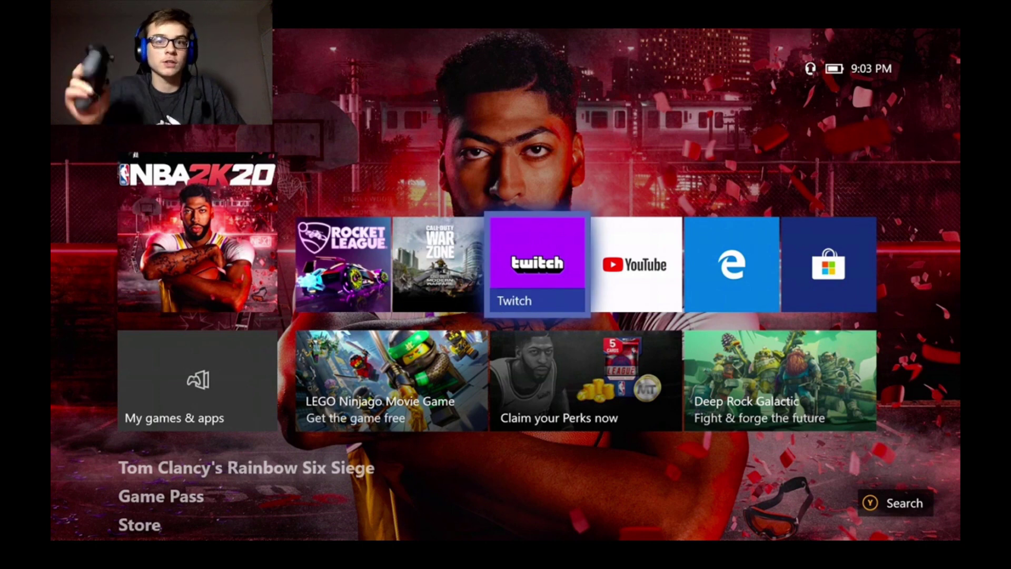
key("Right")
key("Right")
key("Left")
key("Left")
key("Left")
key("Left")
key("Left")
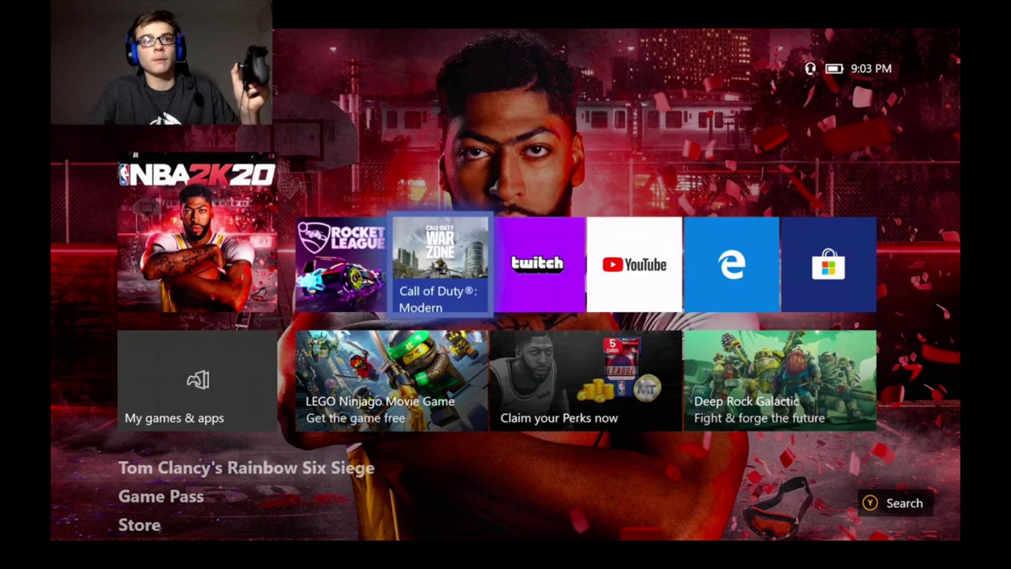
key("Right")
key("Right")
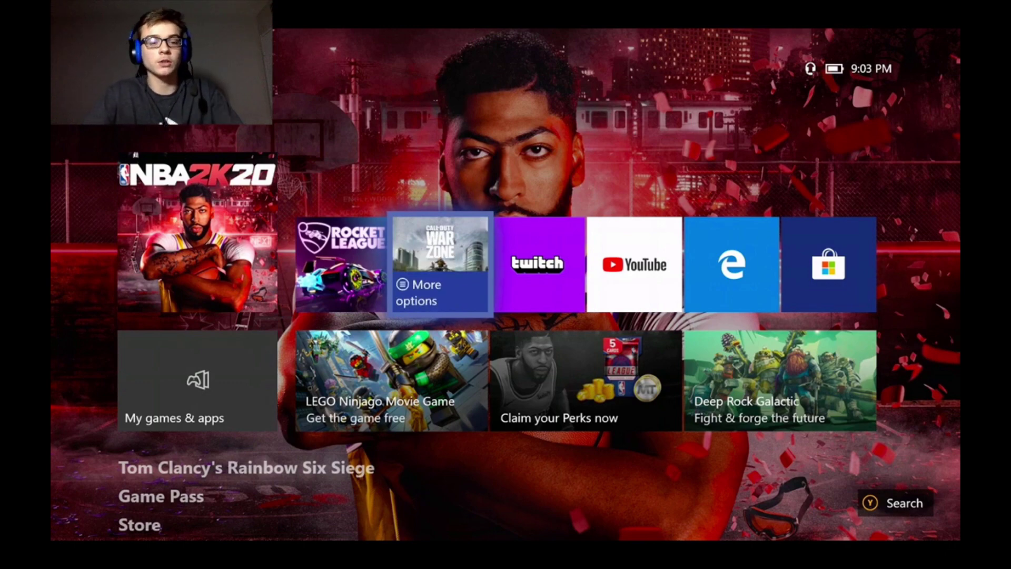
Take the OneCast stream out of full screen, minimise its window and switch to Chrome.
key("Escape")
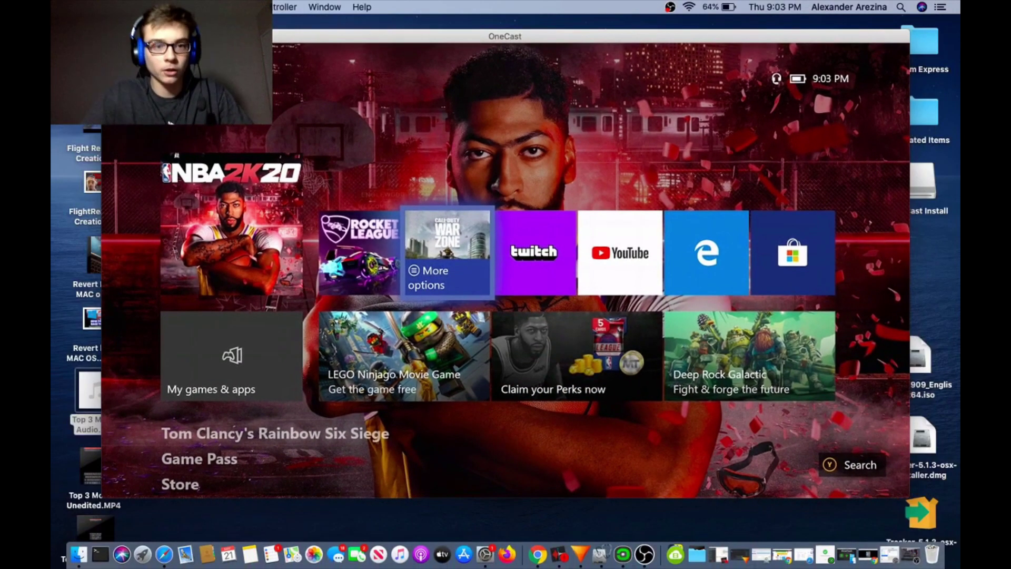
left_click(123, 36)
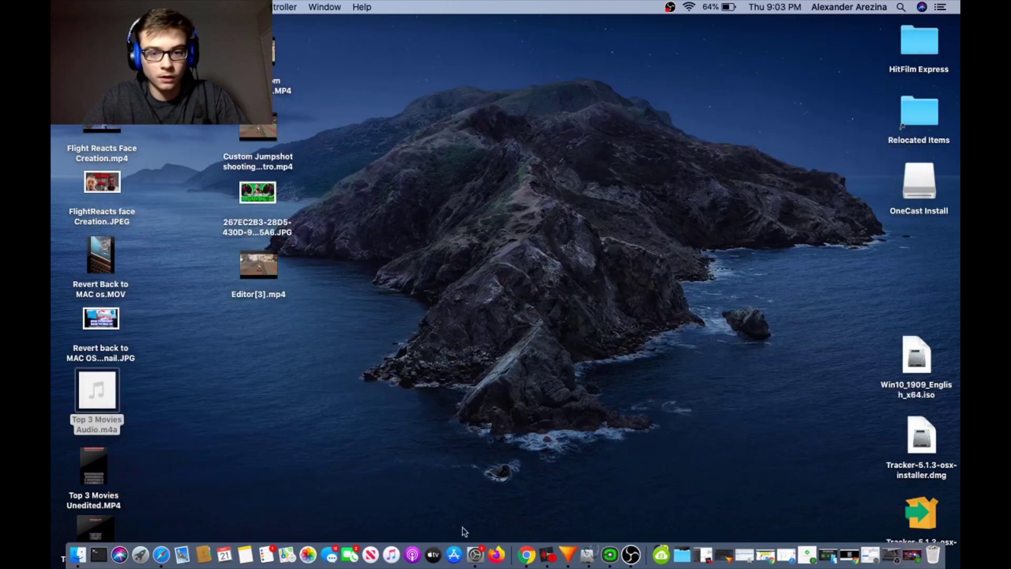
left_click(526, 555)
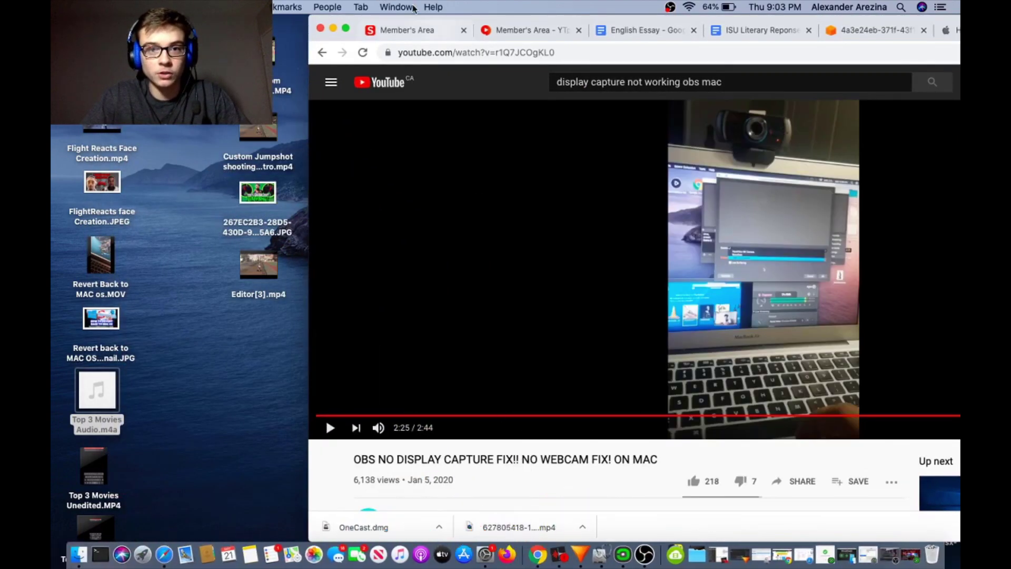
Search the web for "onecast" and open the onecast.me website from the results.
left_click(550, 47)
type("onecast")
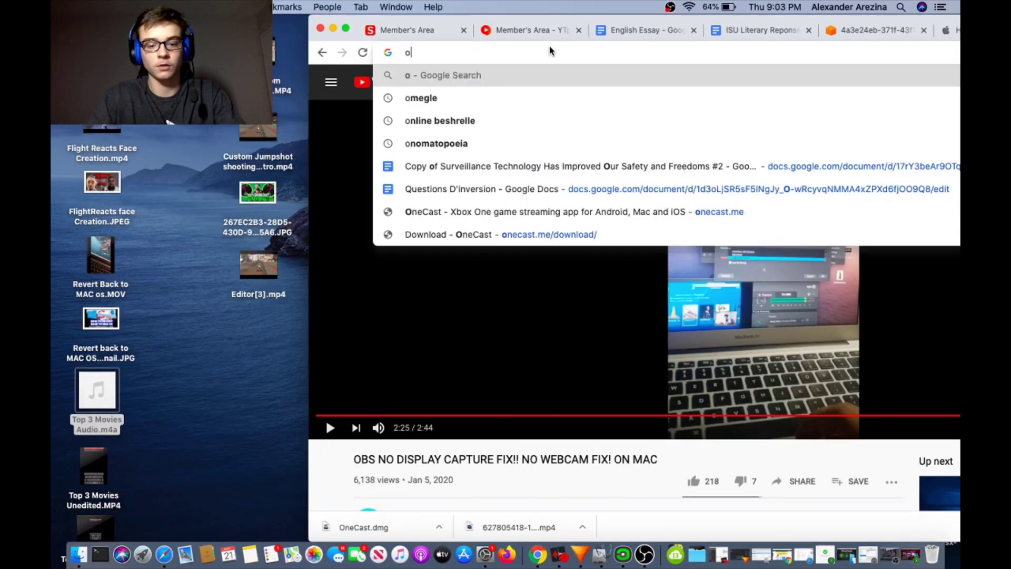
key("BackSpace")
key("Return")
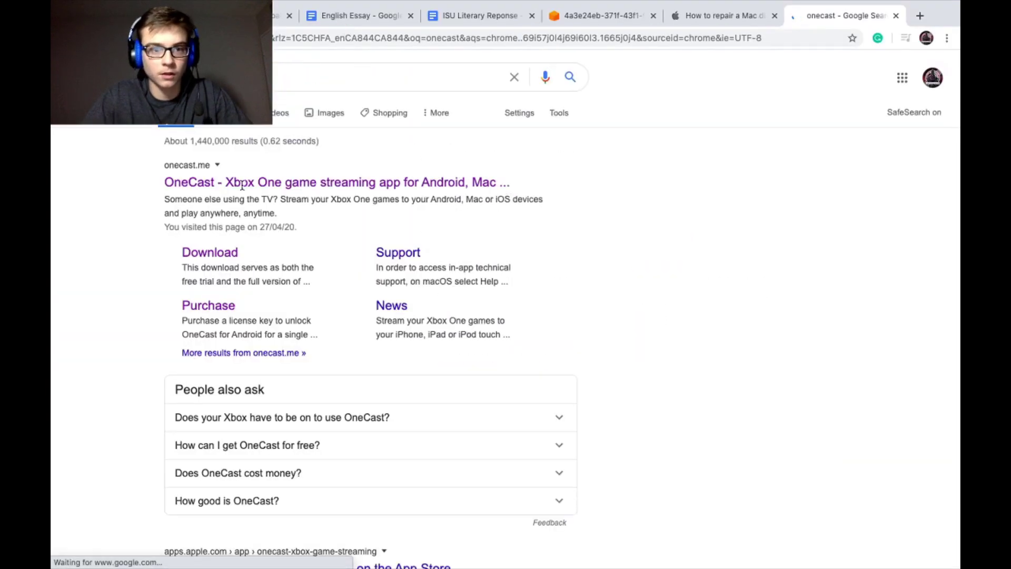
left_click(259, 184)
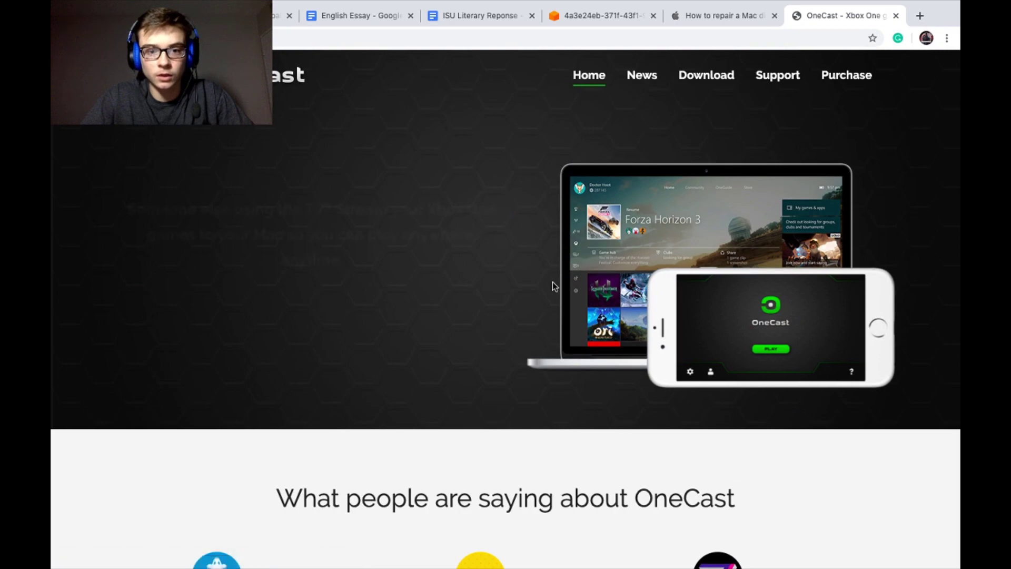
Look over the OneCast home page and open the site's Download page with the Mac installation instructions.
scroll(552, 282, "down", 10)
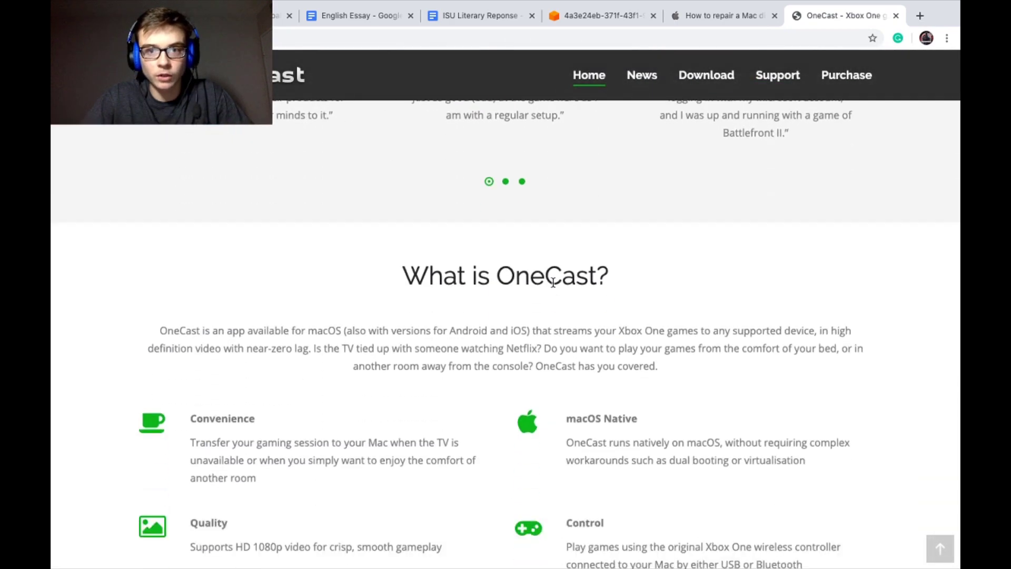
scroll(552, 282, "up", 10)
left_click(695, 79)
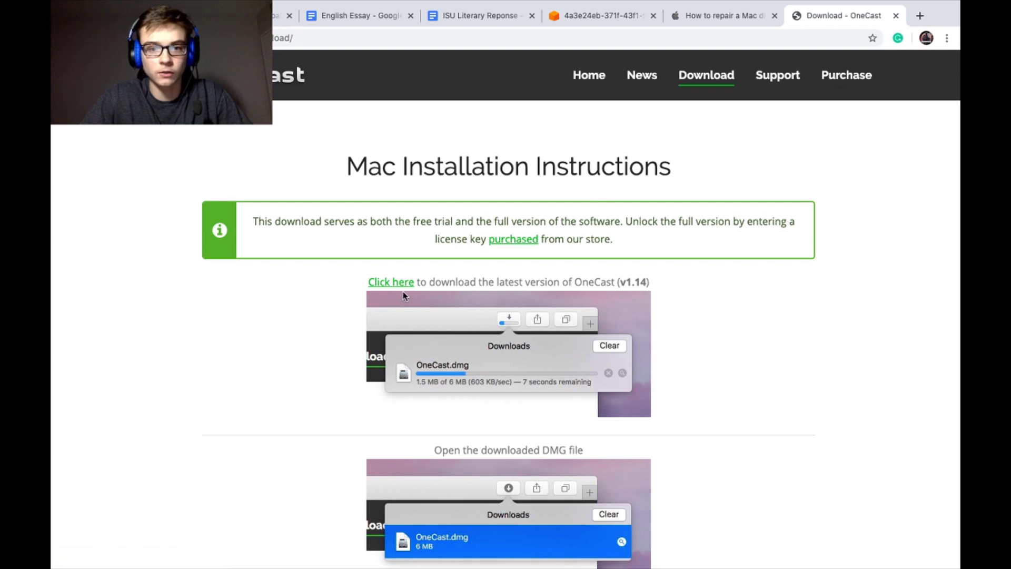
Take the browser out of full screen and minimise its window.
mouse_move(158, 1)
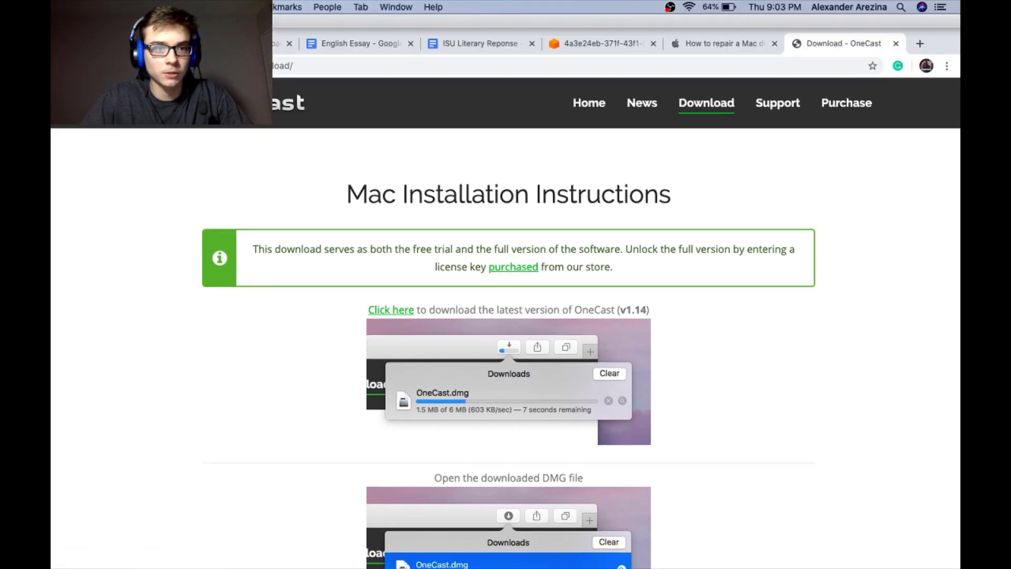
left_click(85, 21)
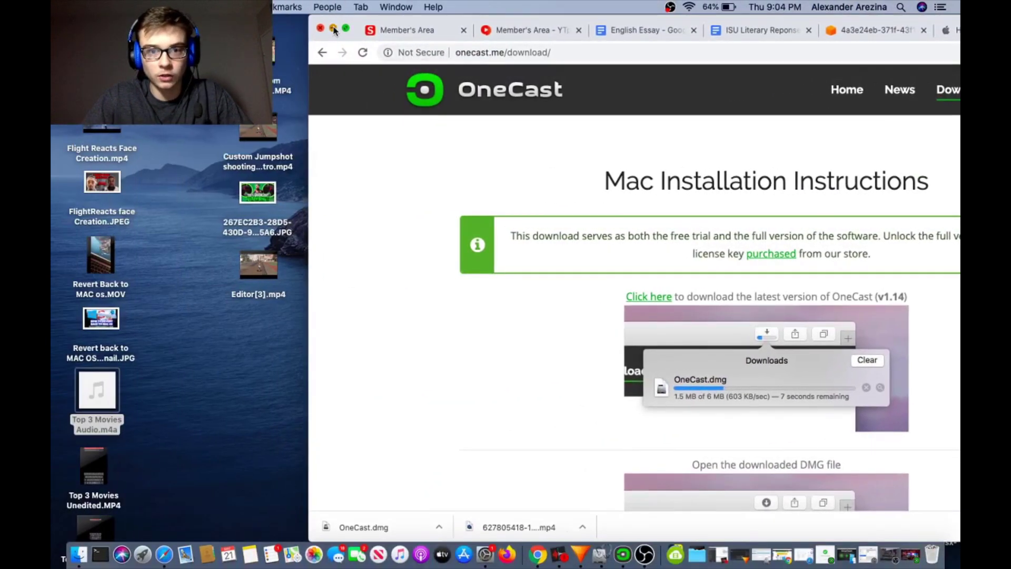
left_click(334, 27)
Switch to OneCast, continue past the Xbox One registration dialog, and show the console stream in a normal window.
left_click(623, 554)
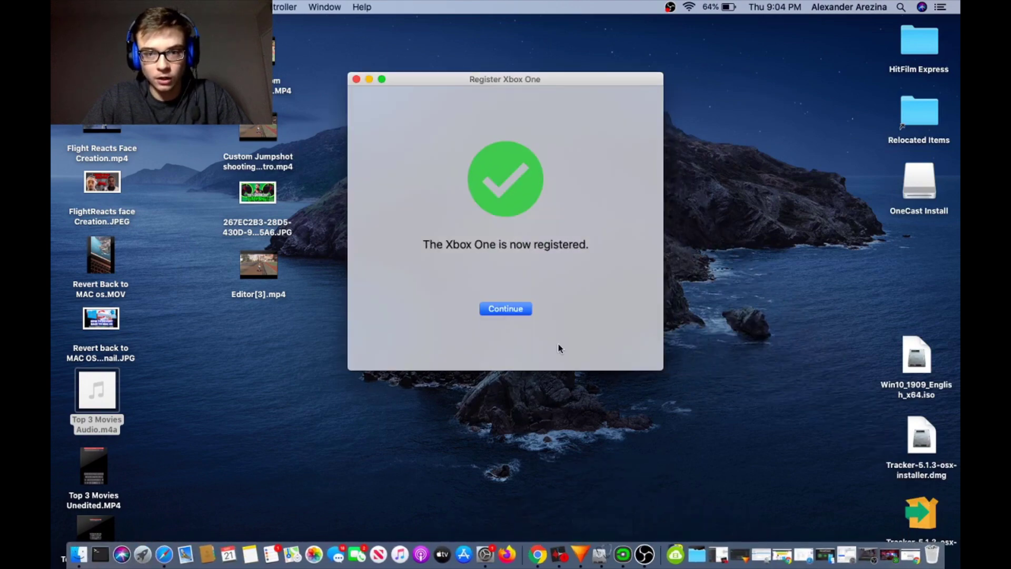
left_click(516, 311)
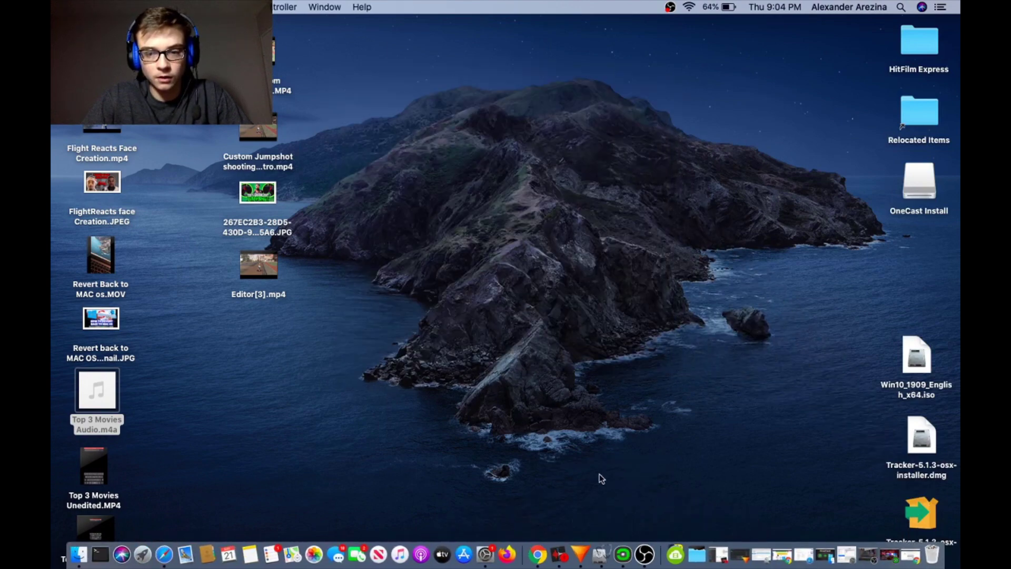
left_click(619, 547)
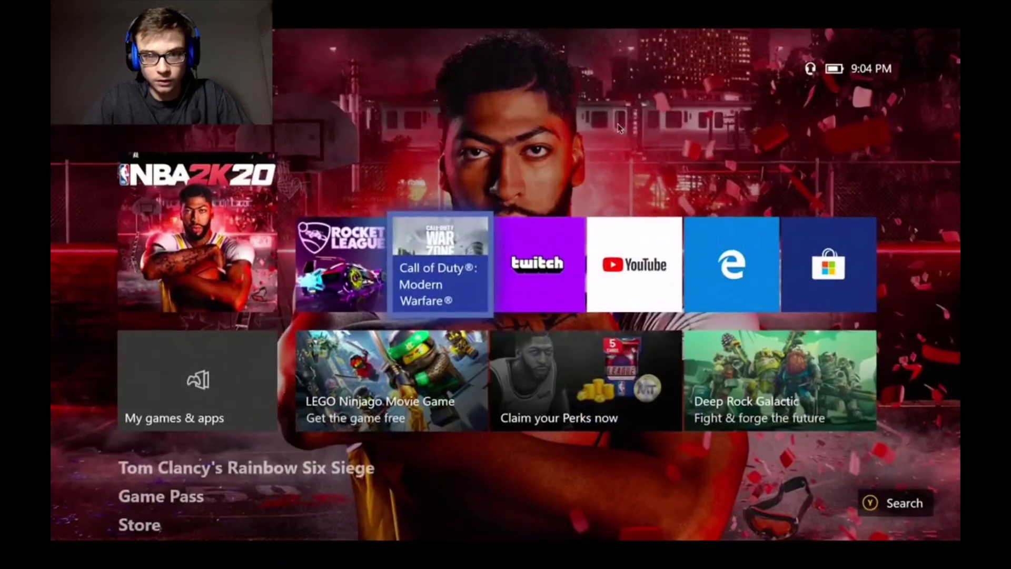
mouse_move(363, 3)
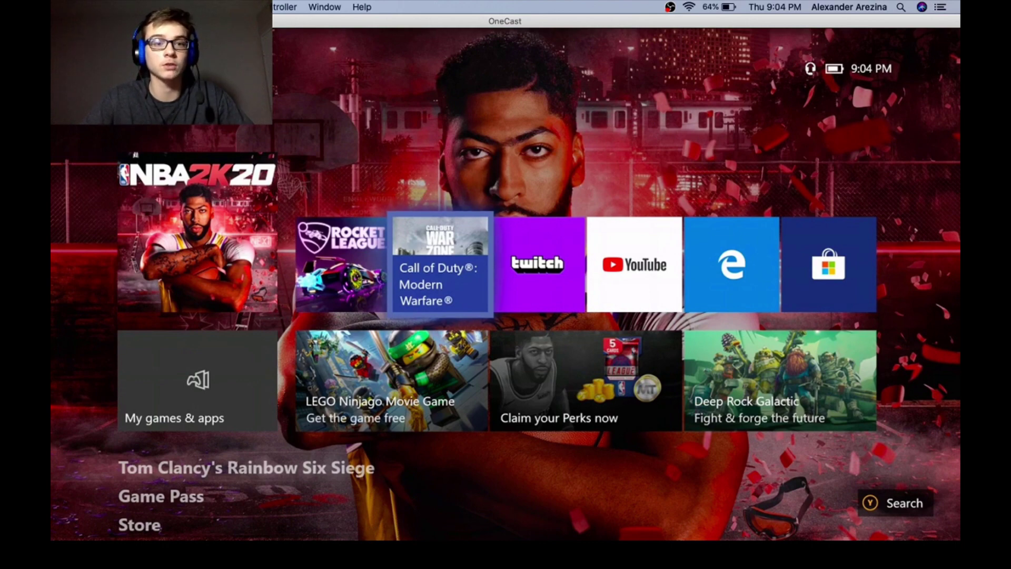
left_click(84, 21)
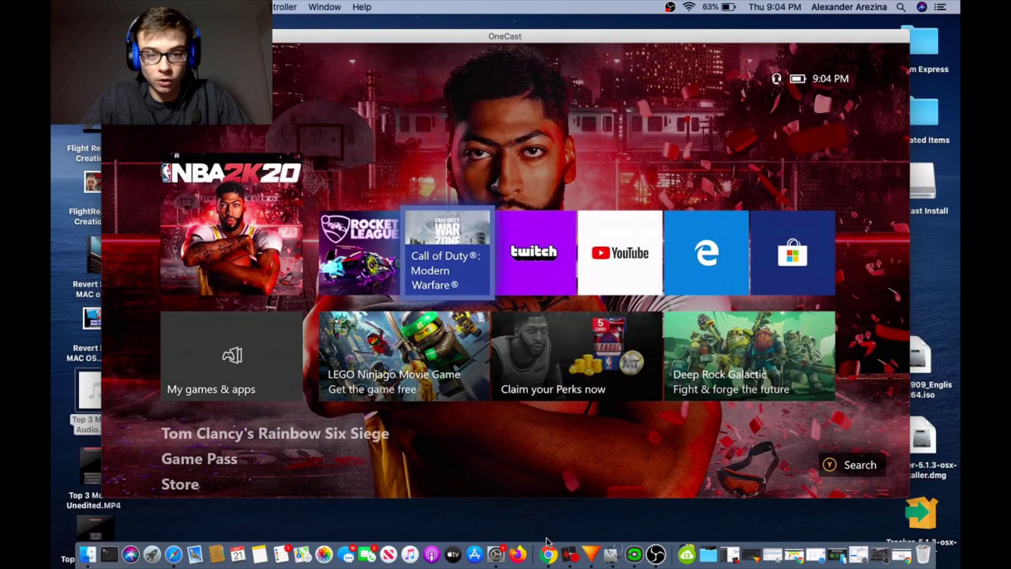
Switch to Chrome, search the web for "obs download" and open the obsproject.com download page.
left_click(549, 553)
left_click(584, 53)
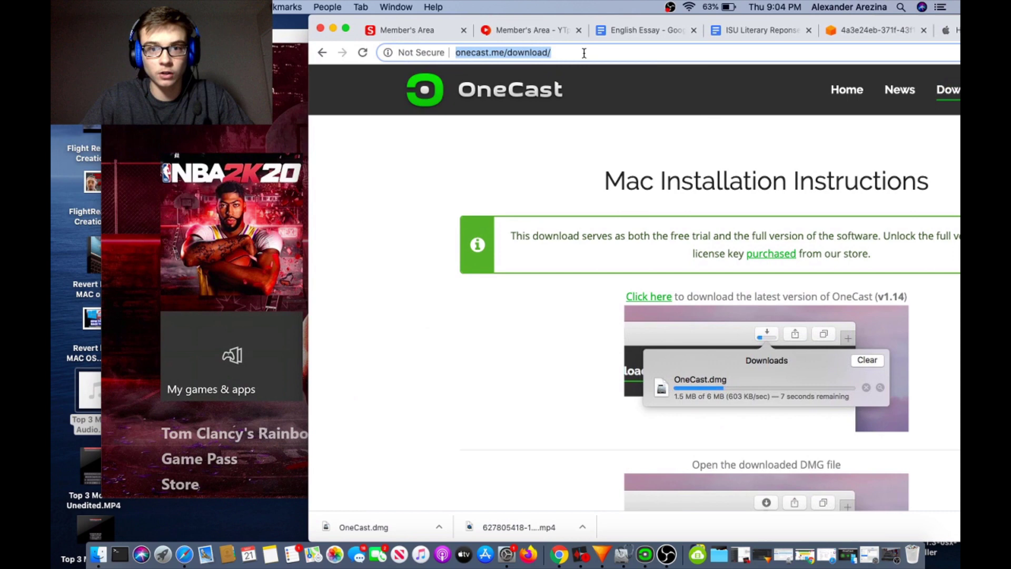
type("obs")
key("BackSpace")
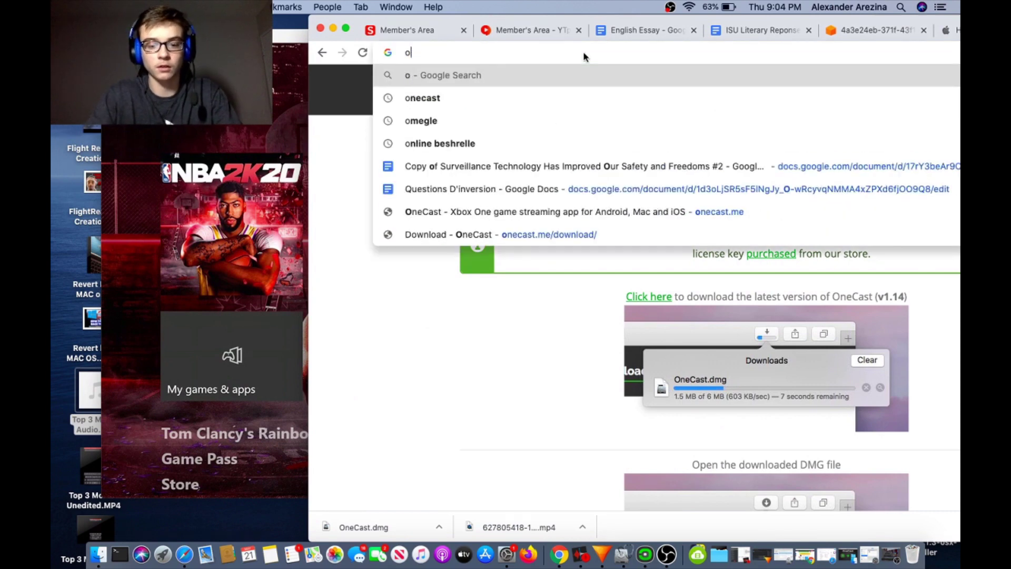
type("bs download")
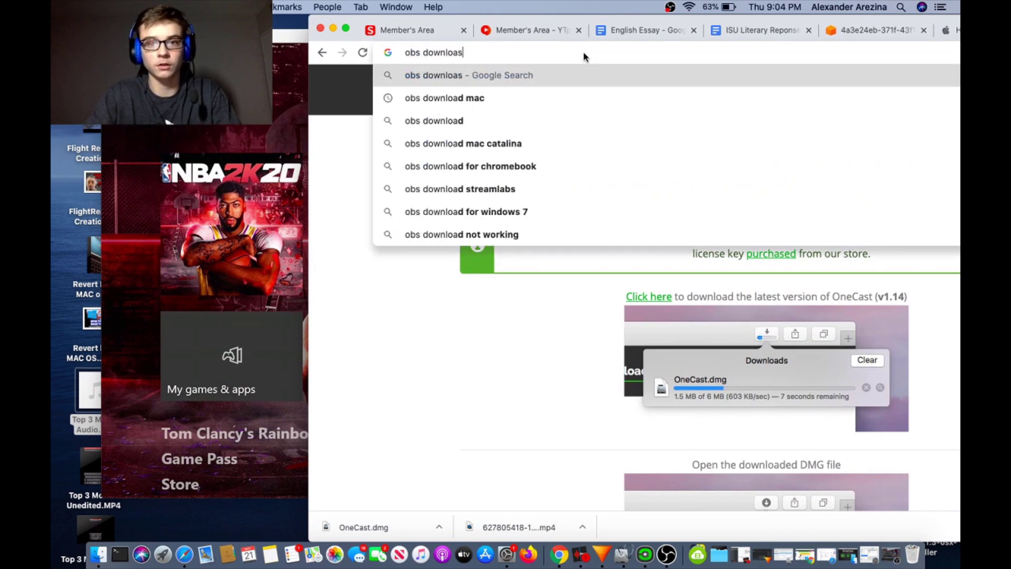
type("download")
key("Return")
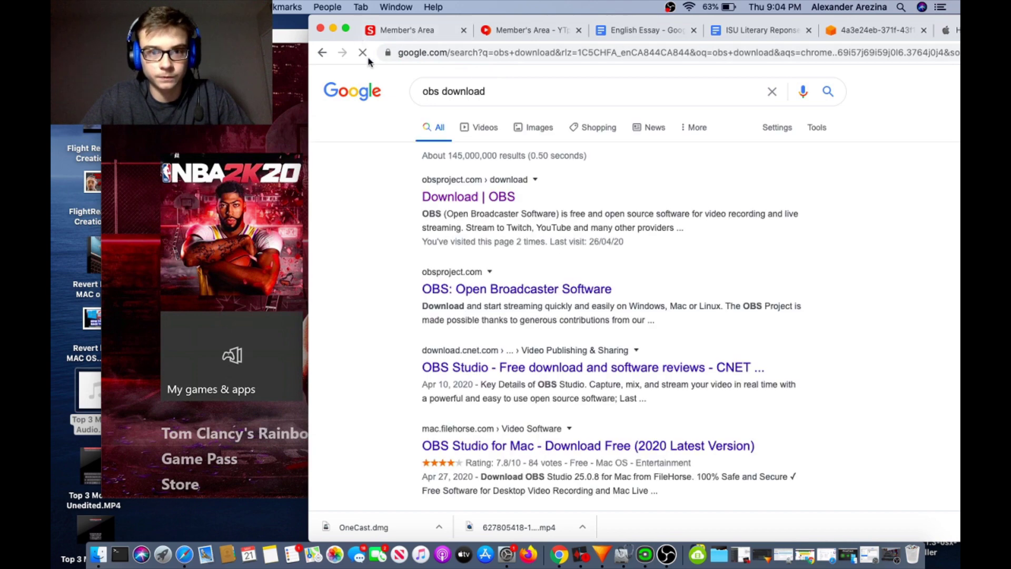
left_click(467, 200)
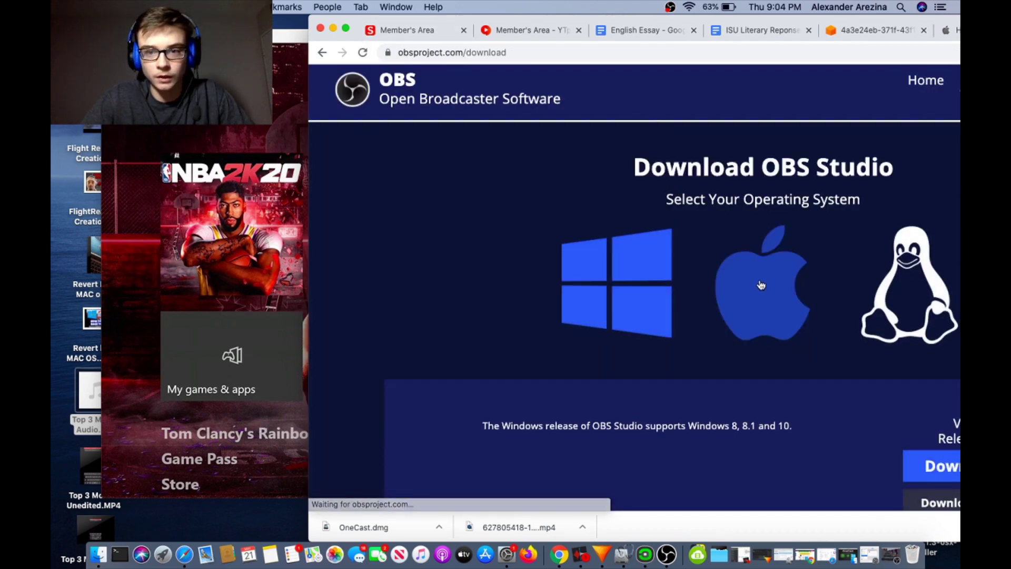
Select the macOS release on the OBS Studio download page and show the browser in full screen.
left_click(759, 284)
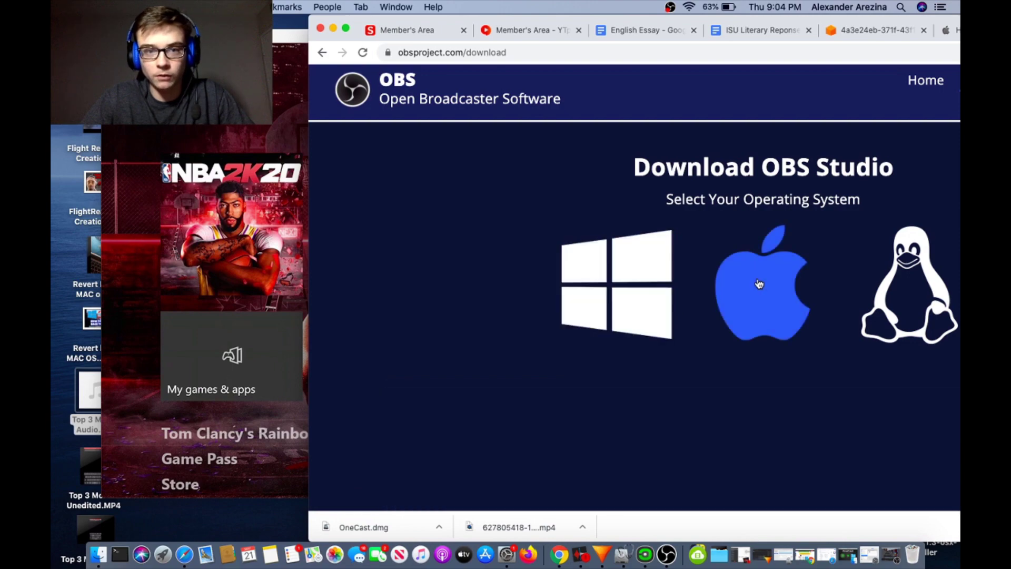
scroll(560, 239, "down", 2)
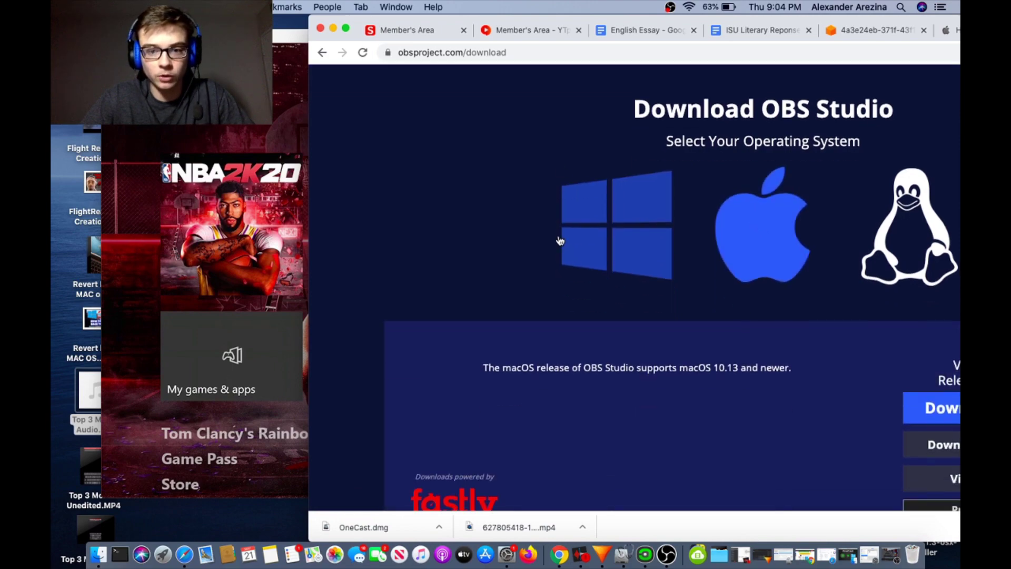
left_click(346, 29)
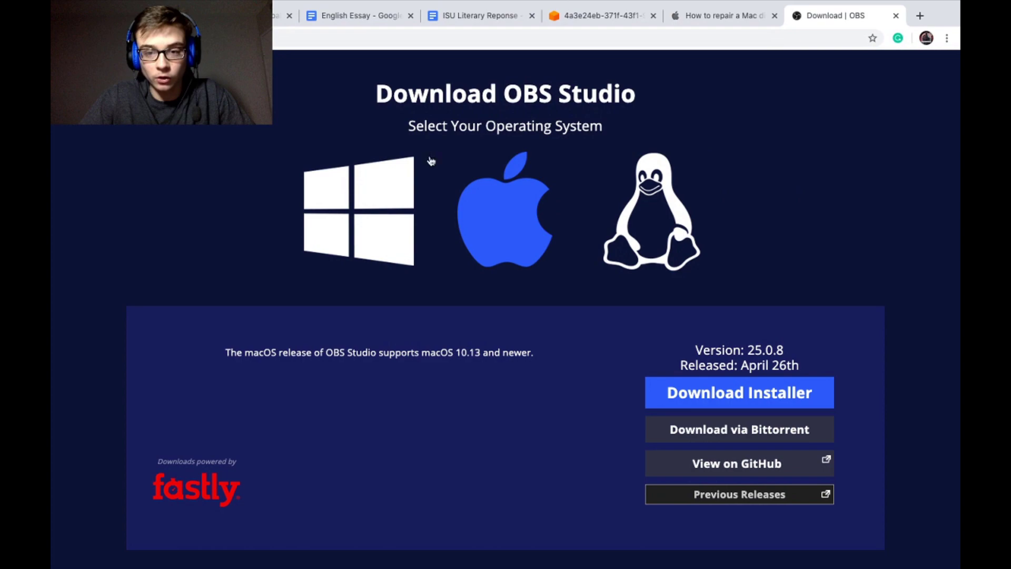
Take the browser out of full screen, minimise it and switch to the OBS window.
mouse_move(87, 2)
left_click(87, 21)
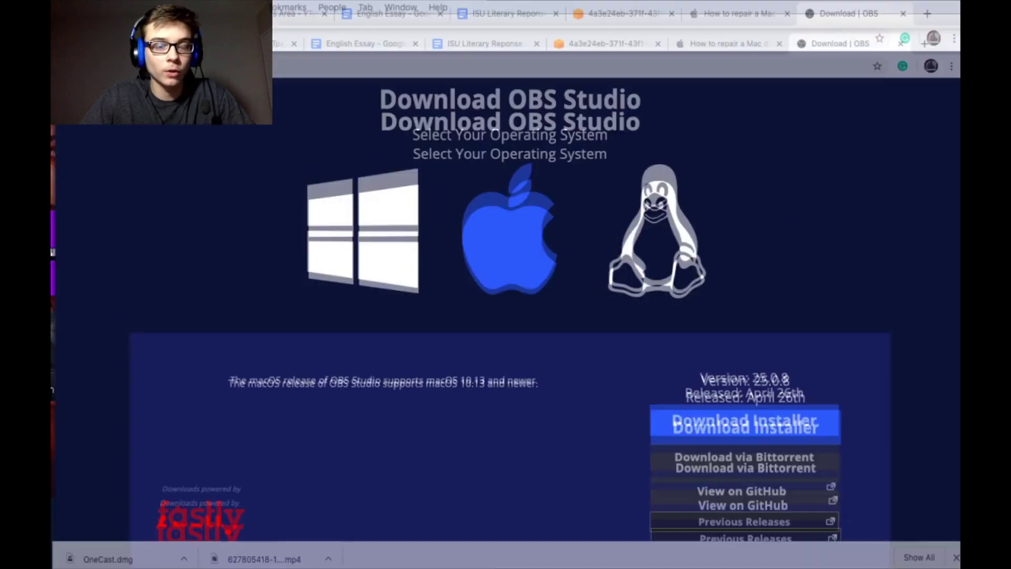
left_click(334, 29)
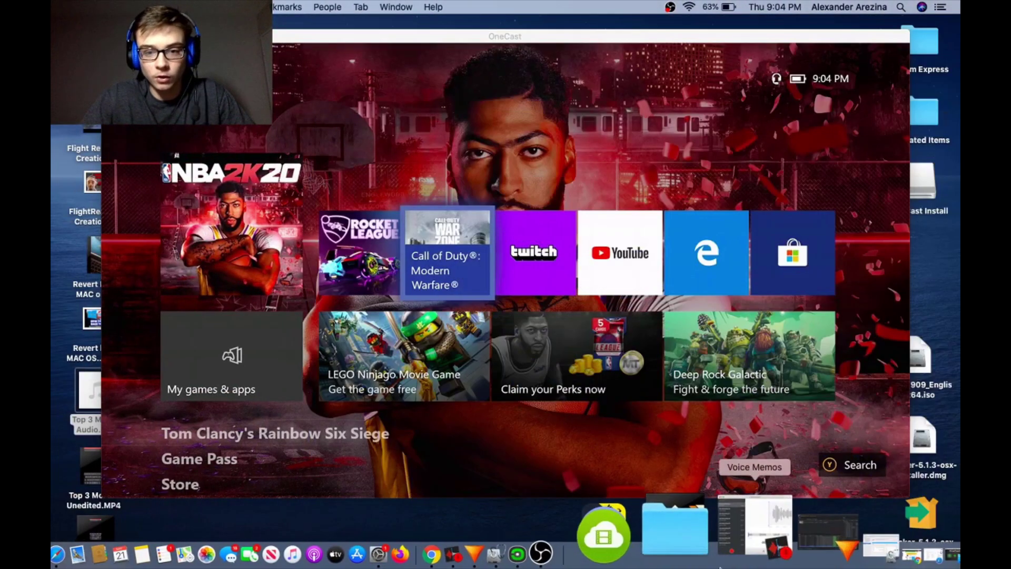
left_click(650, 530)
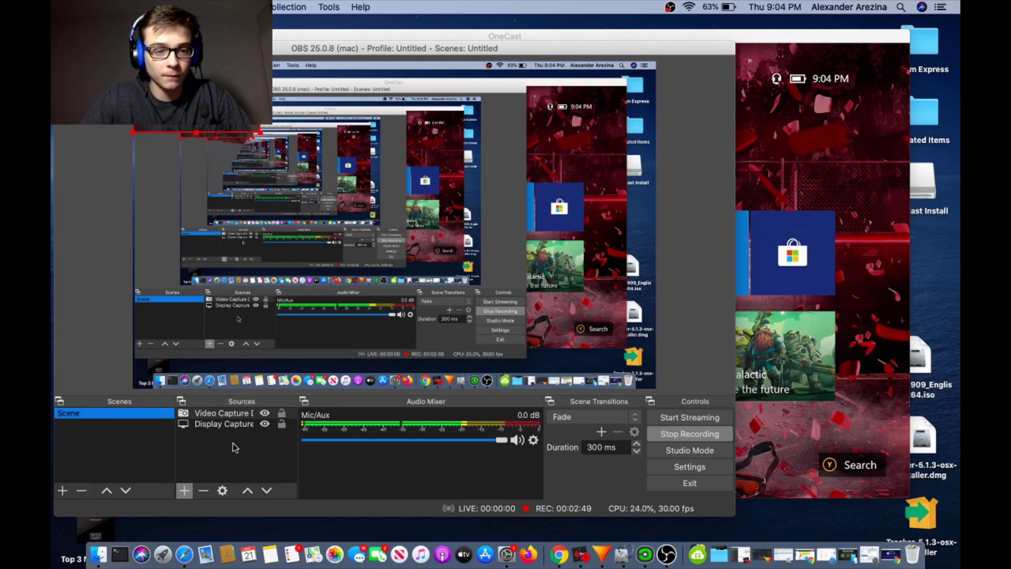
Look through the source types OBS can add without choosing one, and minimise the OBS and OneCast windows.
left_click(185, 490)
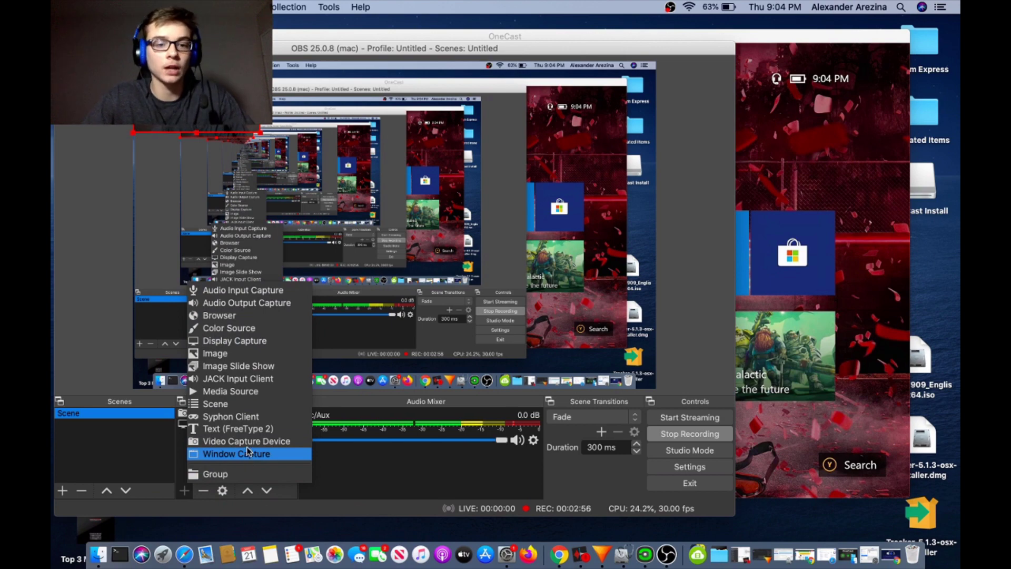
left_click(157, 450)
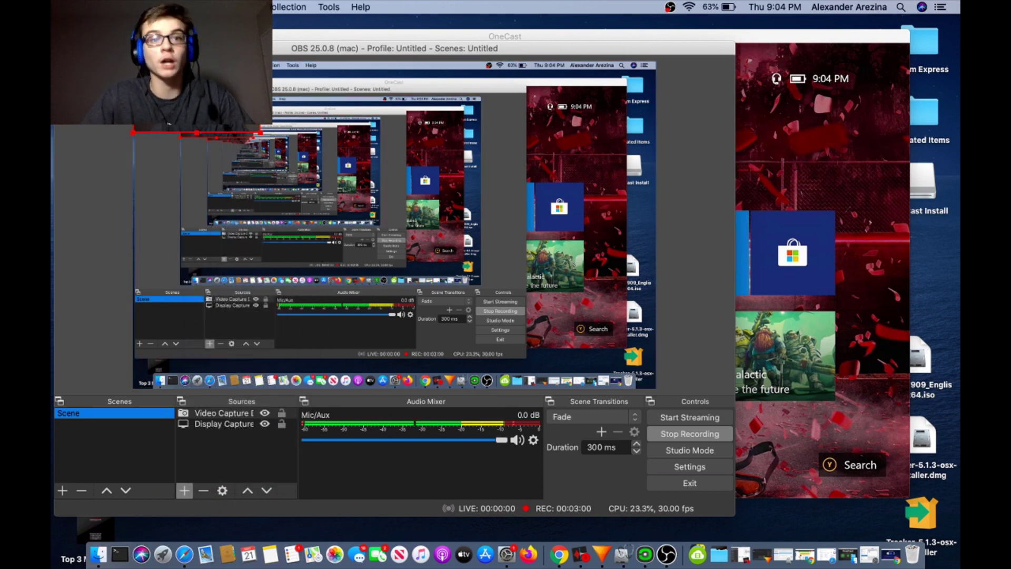
left_click(75, 49)
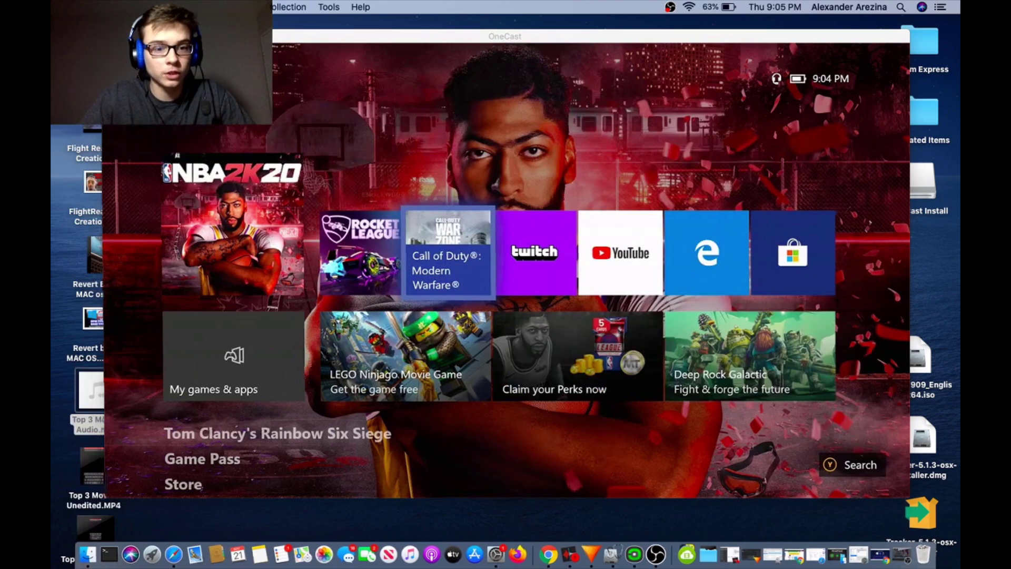
key("super+m")
Search the Mac for "security" with Spotlight and open the Security & Privacy preferences.
key("super+space")
type("obs")
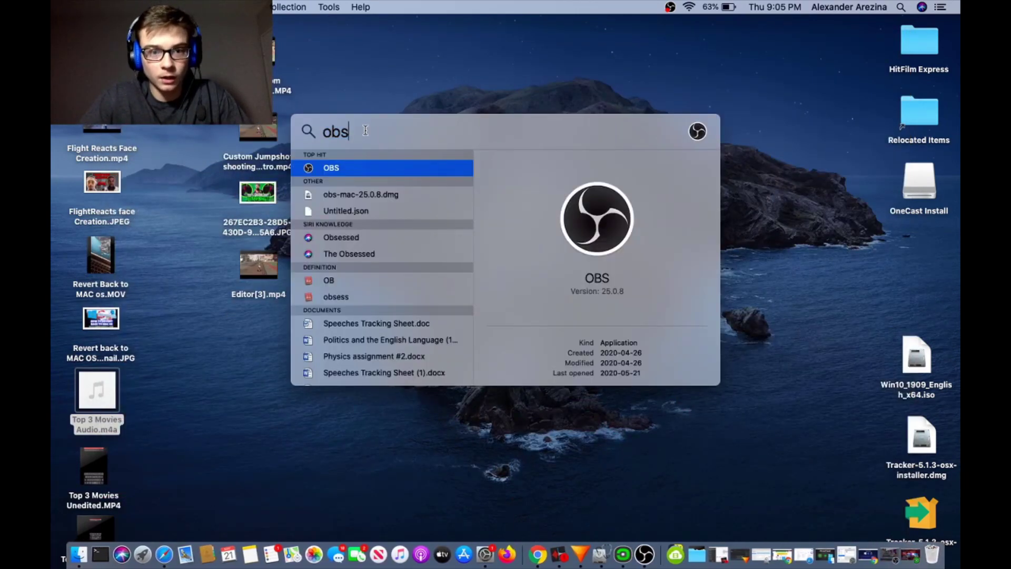
type("ecur")
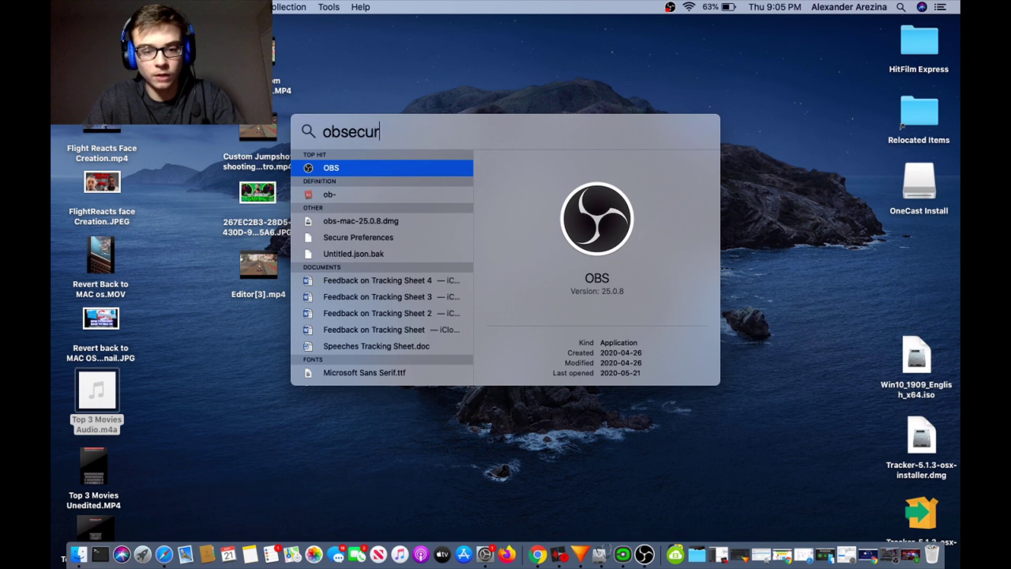
key("BackSpace")
key("BackSpace")
key("BackSpace")
key("BackSpace")
key("BackSpace")
key("BackSpace")
key("BackSpace")
key("BackSpace")
key("BackSpace")
key("BackSpace")
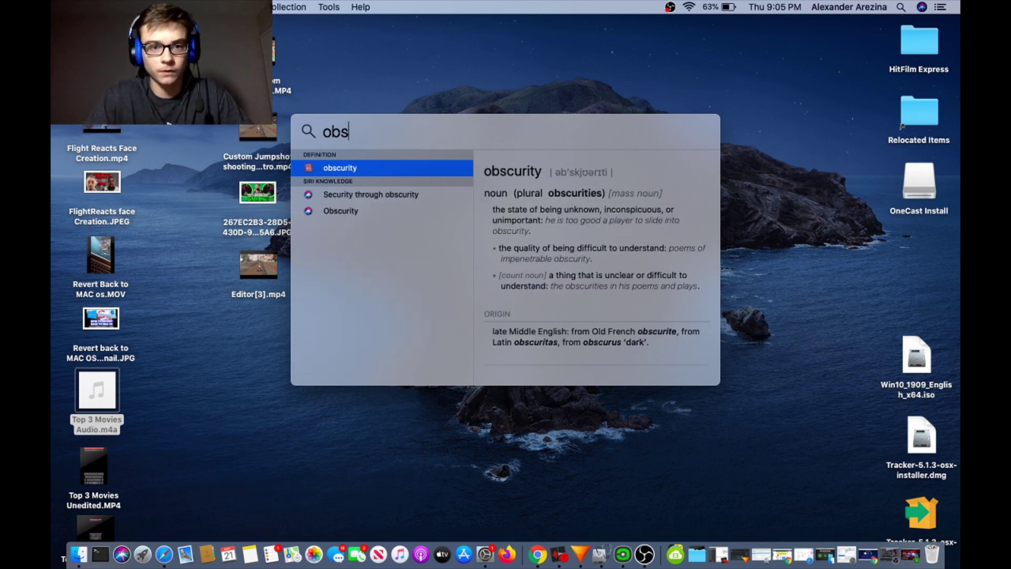
type("security")
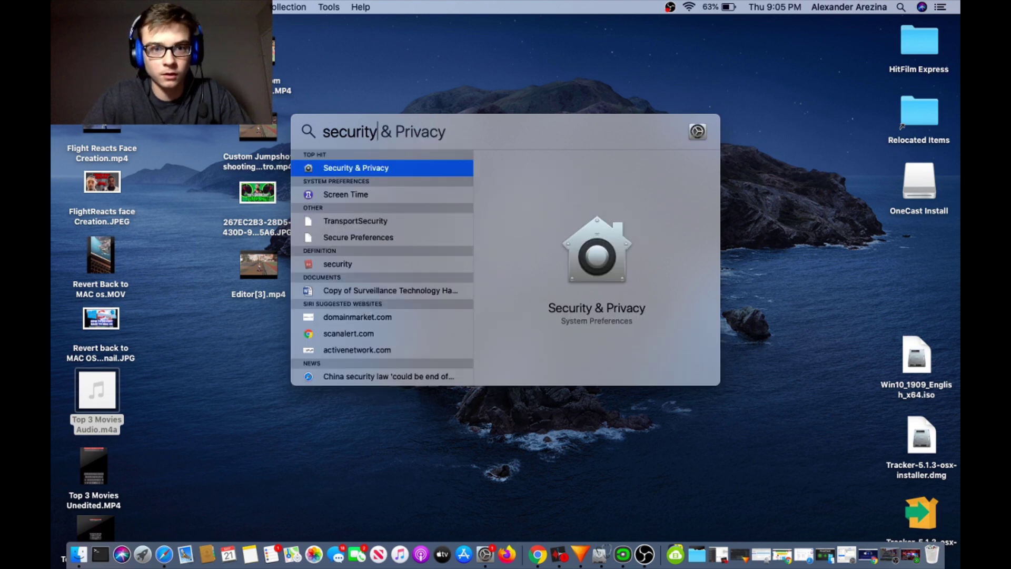
left_click(437, 170)
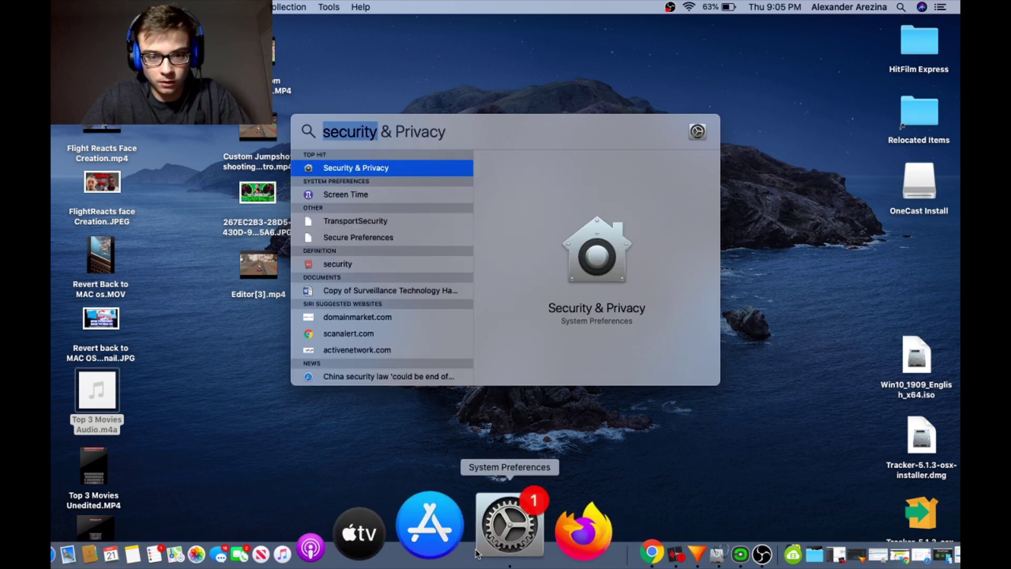
key("Return")
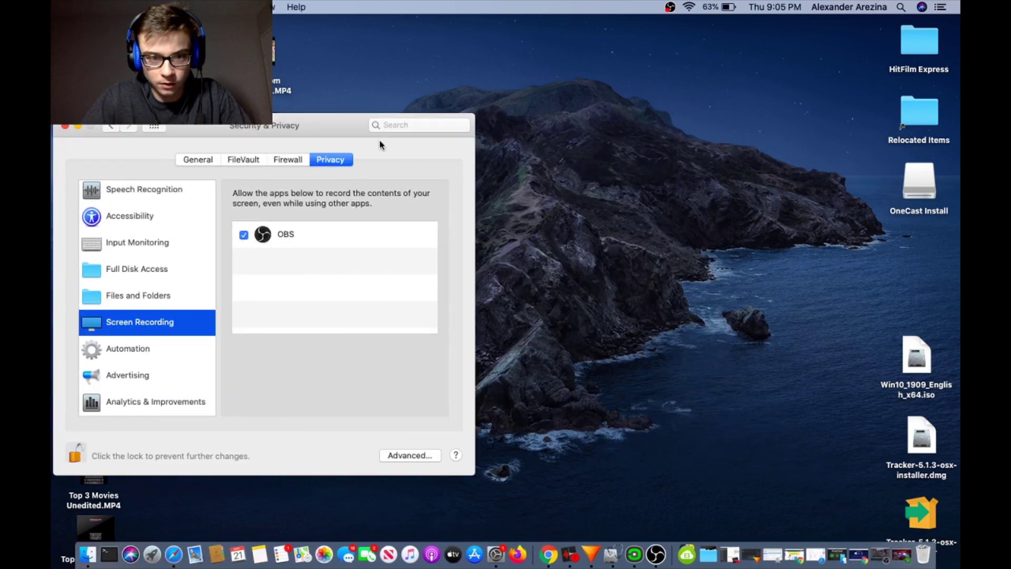
Turn off camera access for OBS in the privacy settings and postpone quitting OBS.
scroll(177, 275, "up", 5)
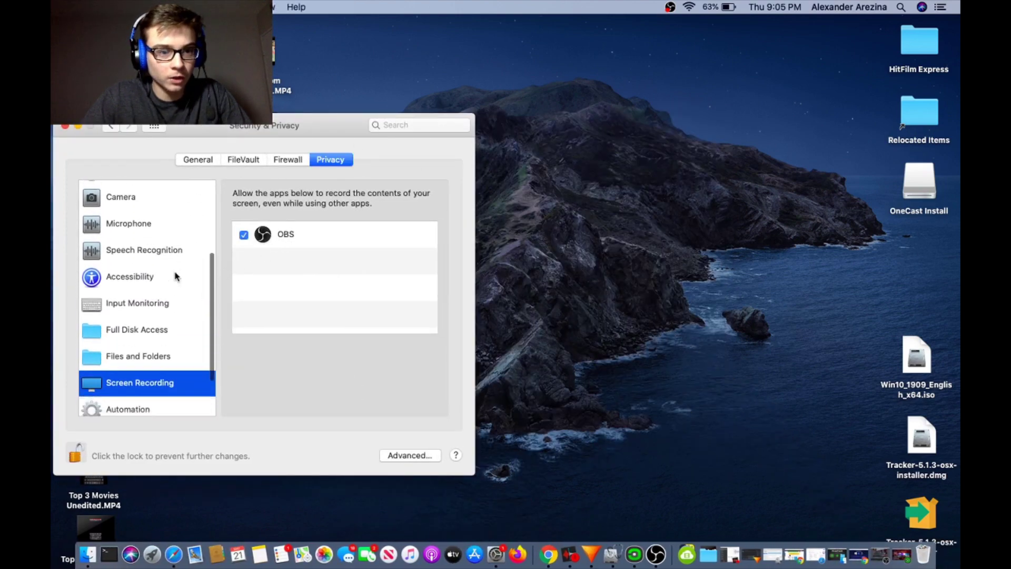
left_click(138, 242)
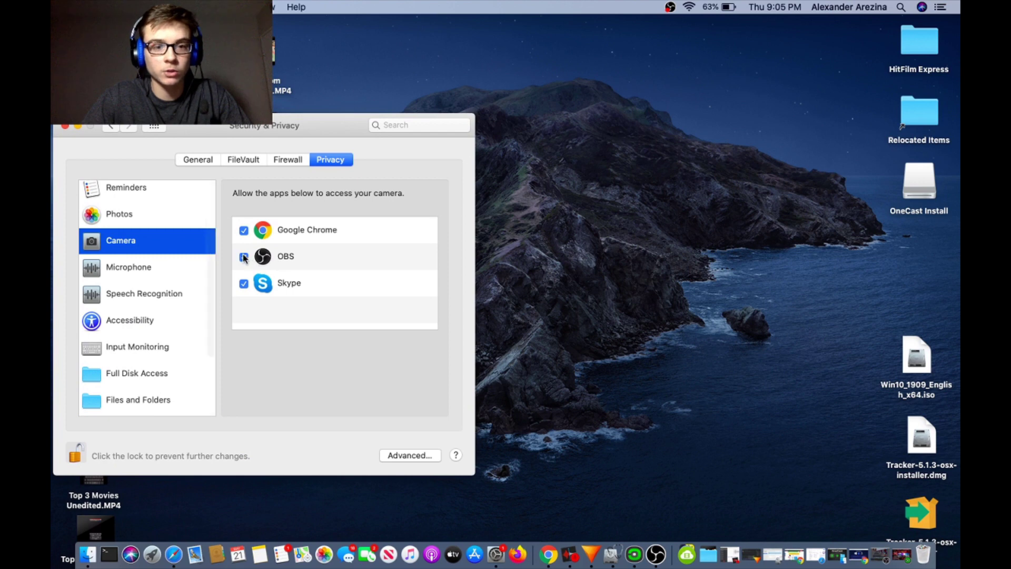
left_click(244, 257)
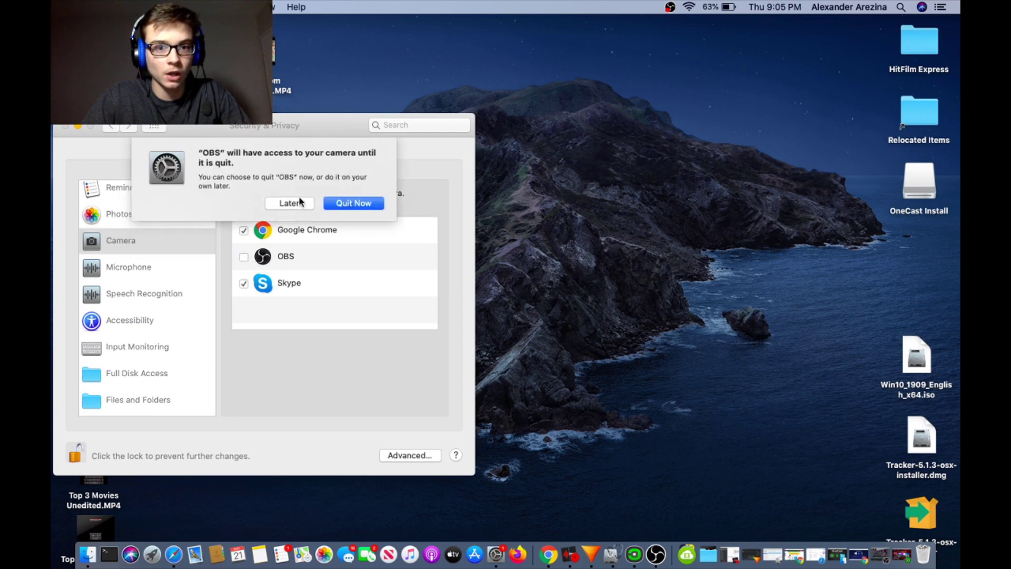
left_click(299, 202)
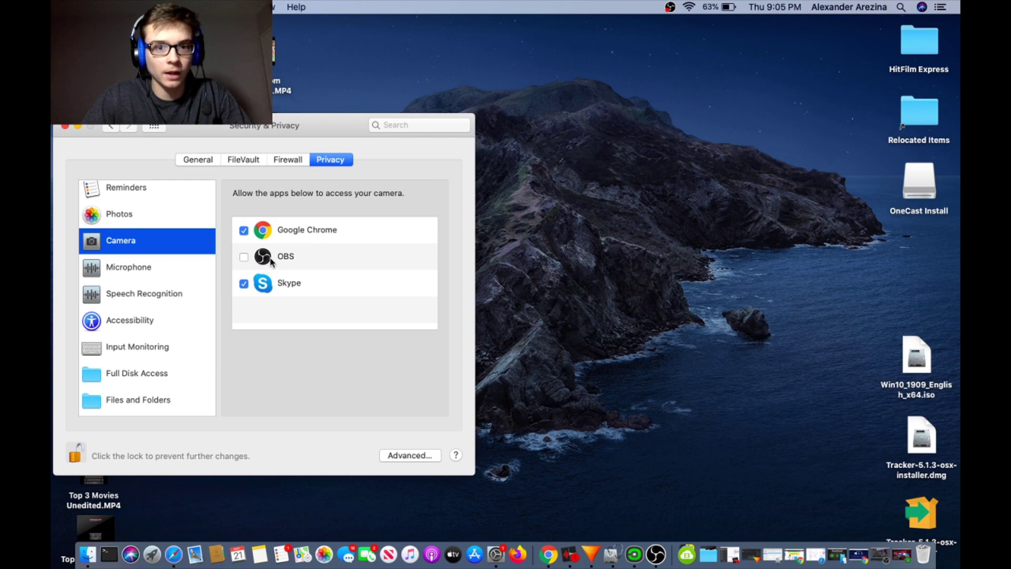
Bring up the OBS window and minimise it again to return to the privacy settings.
scroll(179, 226, "down", 2)
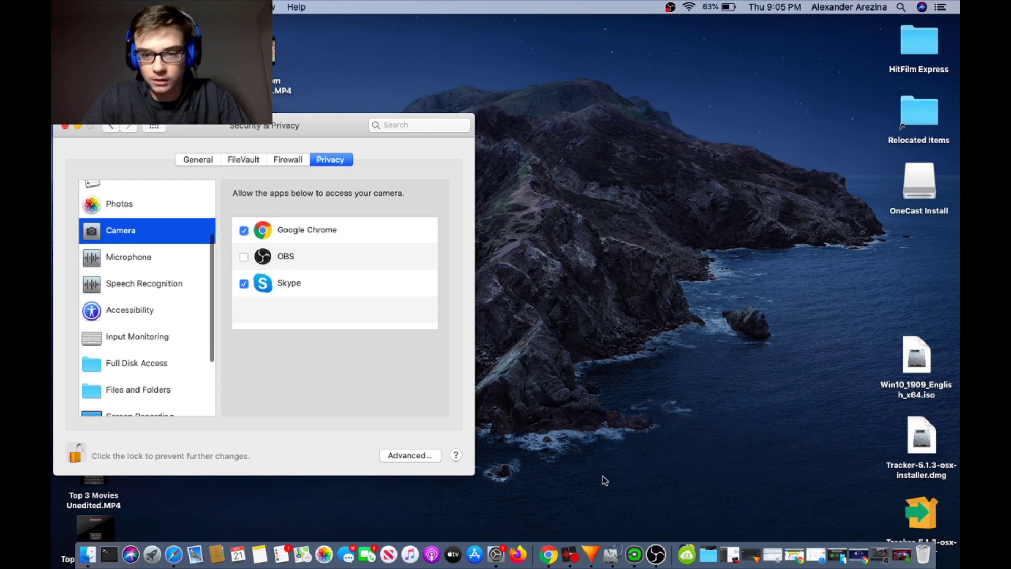
left_click(656, 554)
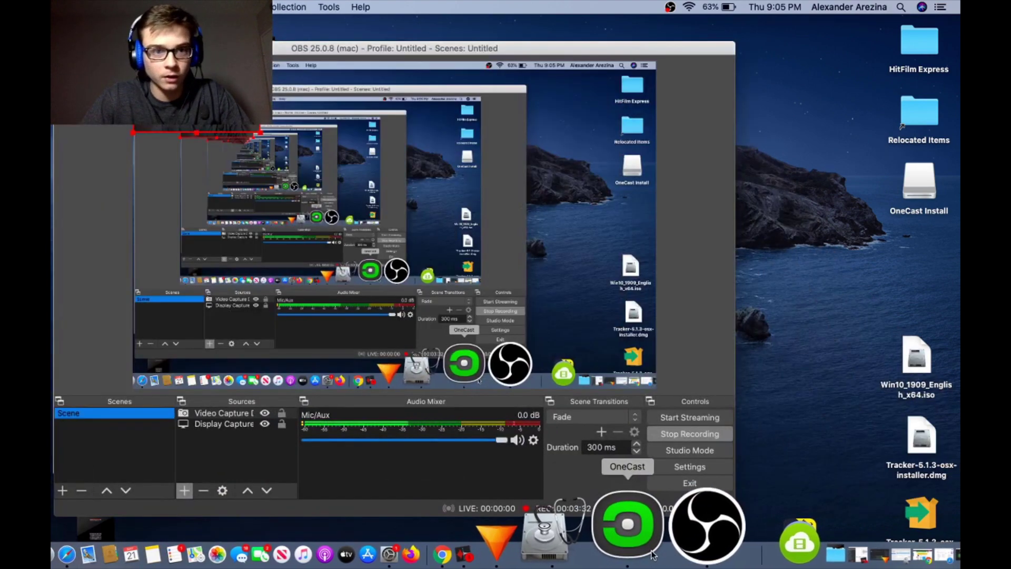
left_click(75, 48)
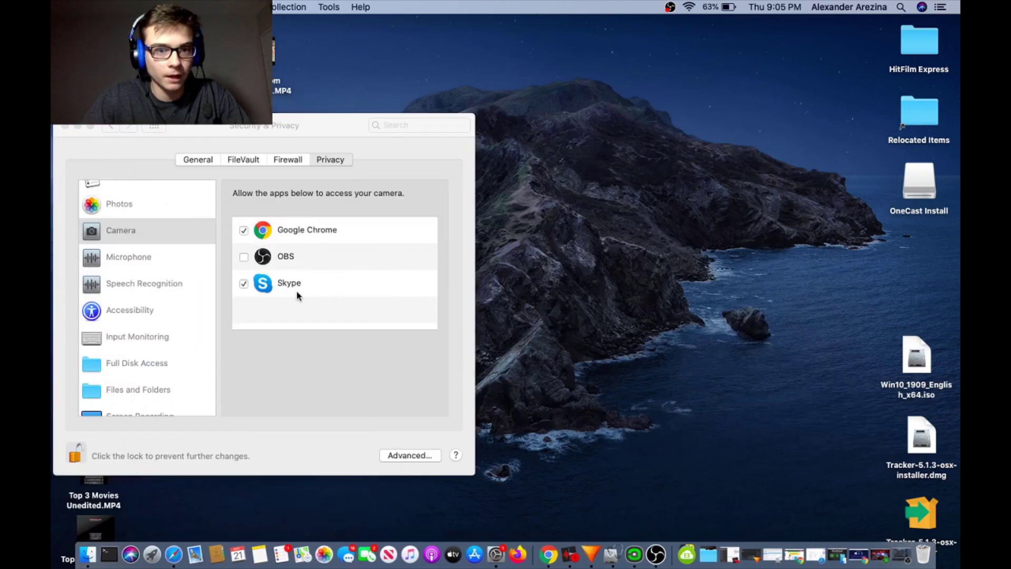
Review which apps are allowed to use the microphone and to record the screen.
scroll(132, 237, "up", 3)
scroll(131, 234, "down", 4)
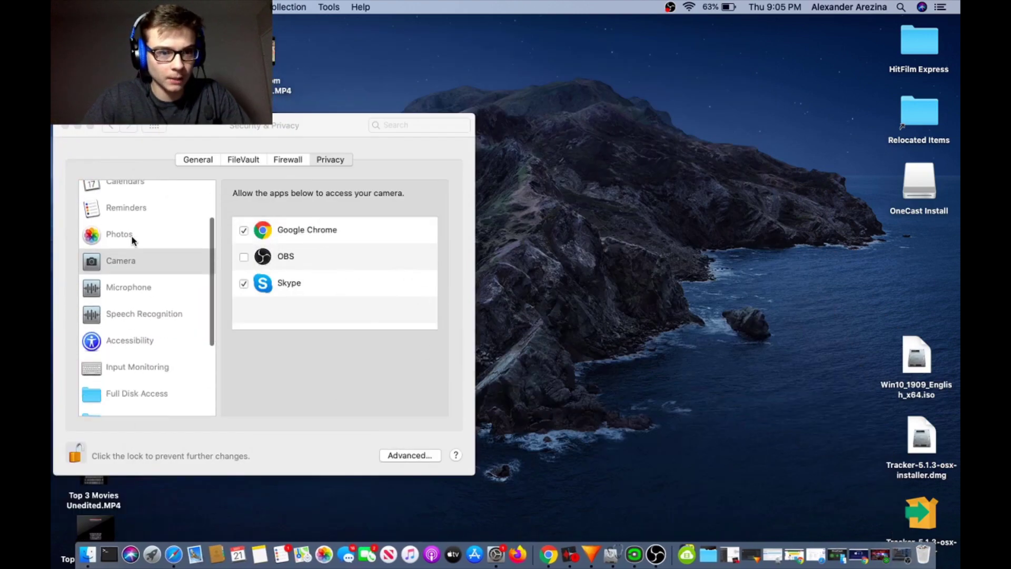
scroll(131, 237, "up", 5)
scroll(147, 240, "down", 3)
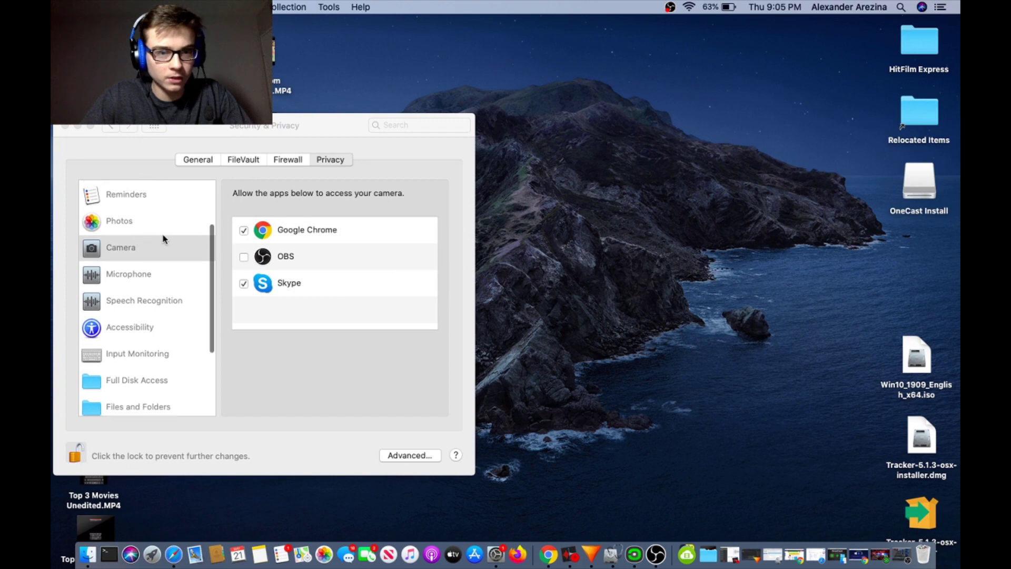
scroll(179, 286, "down", 2)
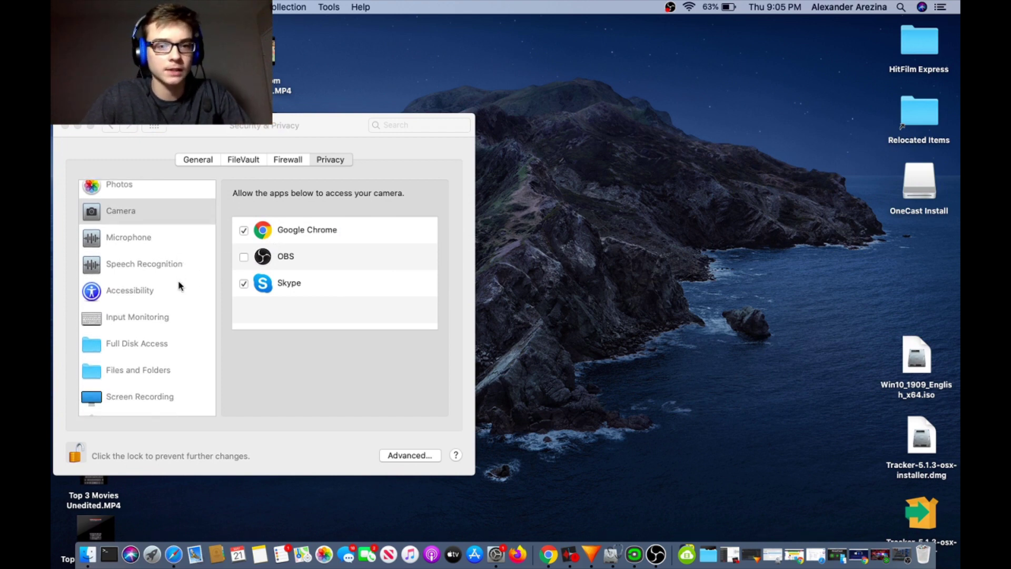
scroll(179, 286, "down", 2)
left_click(153, 211)
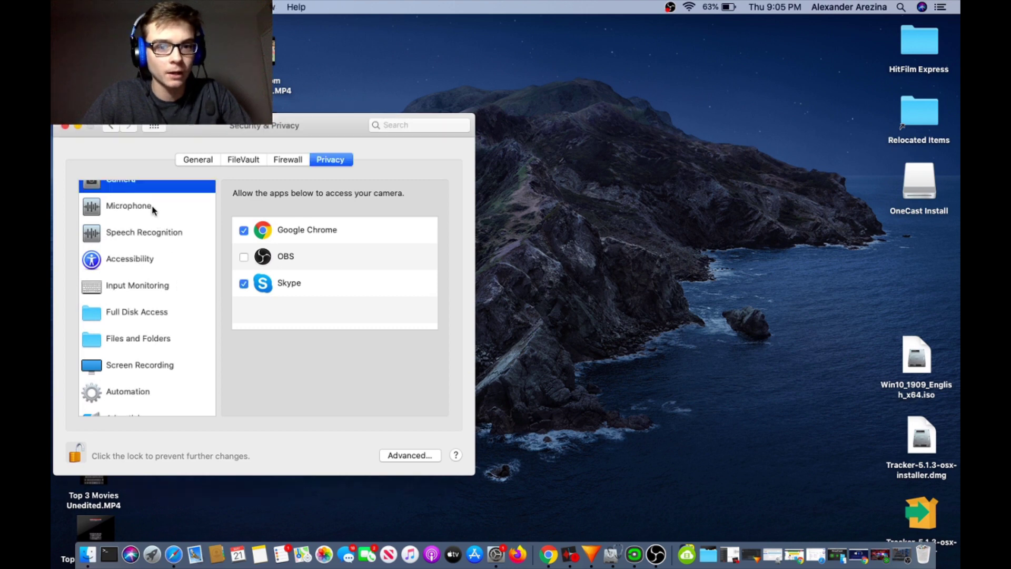
left_click(118, 213)
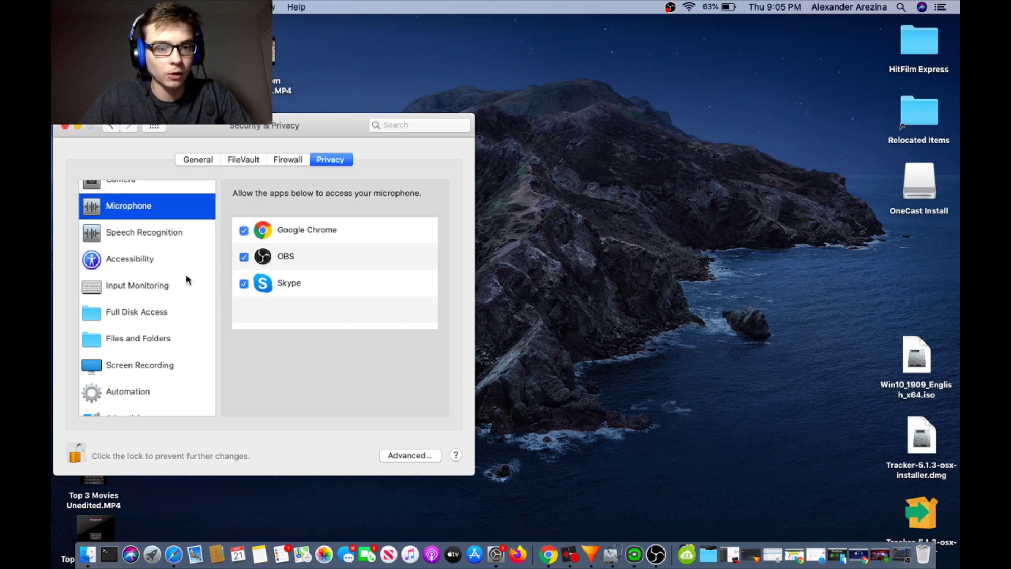
left_click(140, 363)
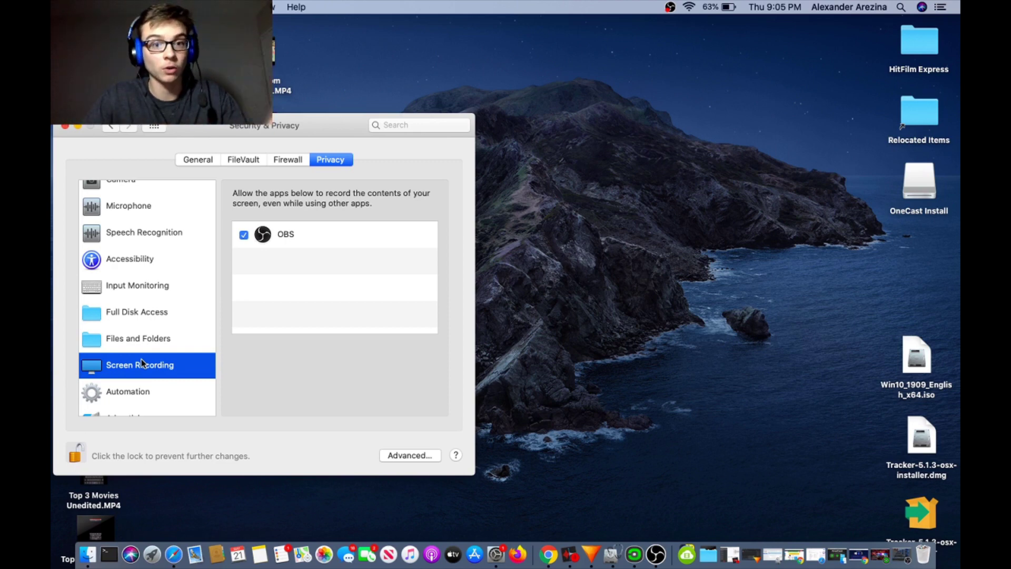
Minimise Security & Privacy, switch to the full-screen OneCast stream and highlight the Rocket League tile on the Xbox home screen.
left_click(77, 127)
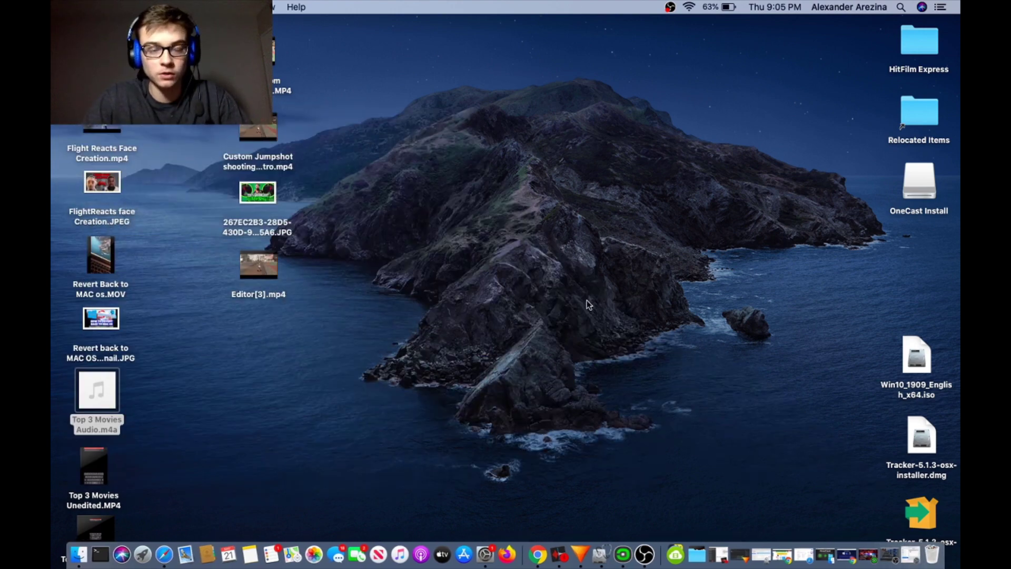
left_click(622, 527)
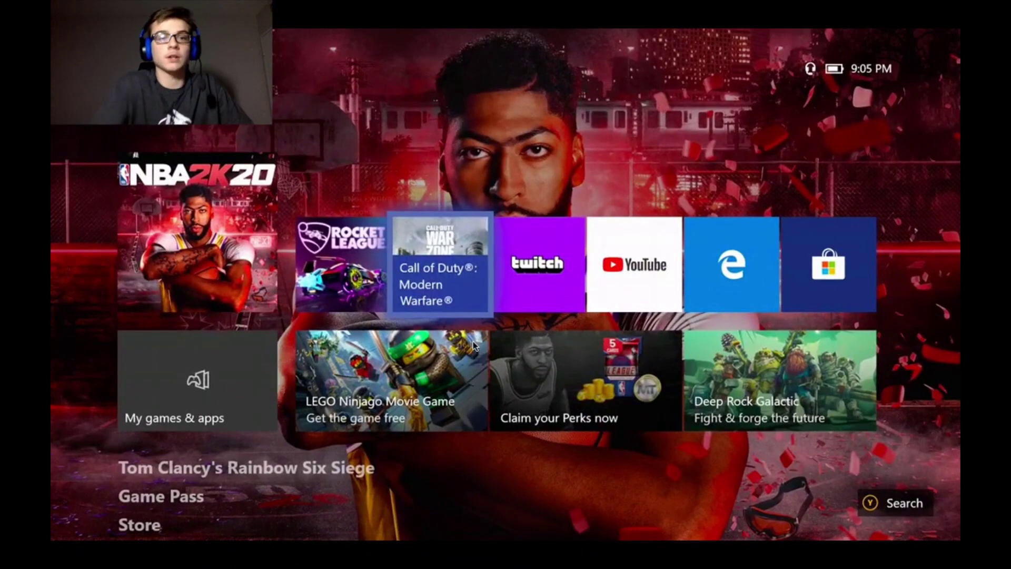
key("Right")
key("Left")
key("Left")
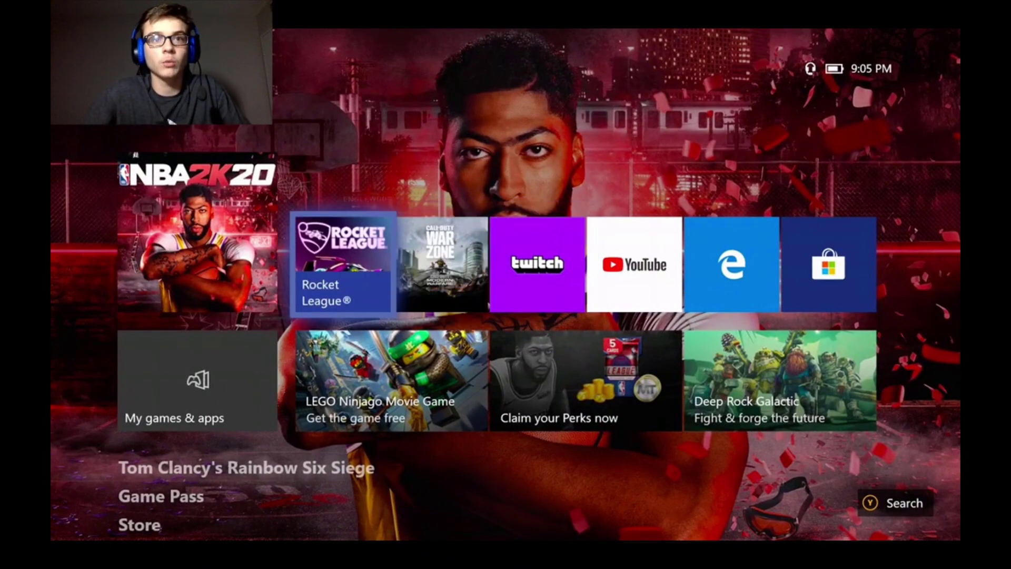
Open the Xbox guide over the stream, launch NBA 2K20 and show the guide over the game.
key("Home")
key("Down")
key("Down")
key("Down")
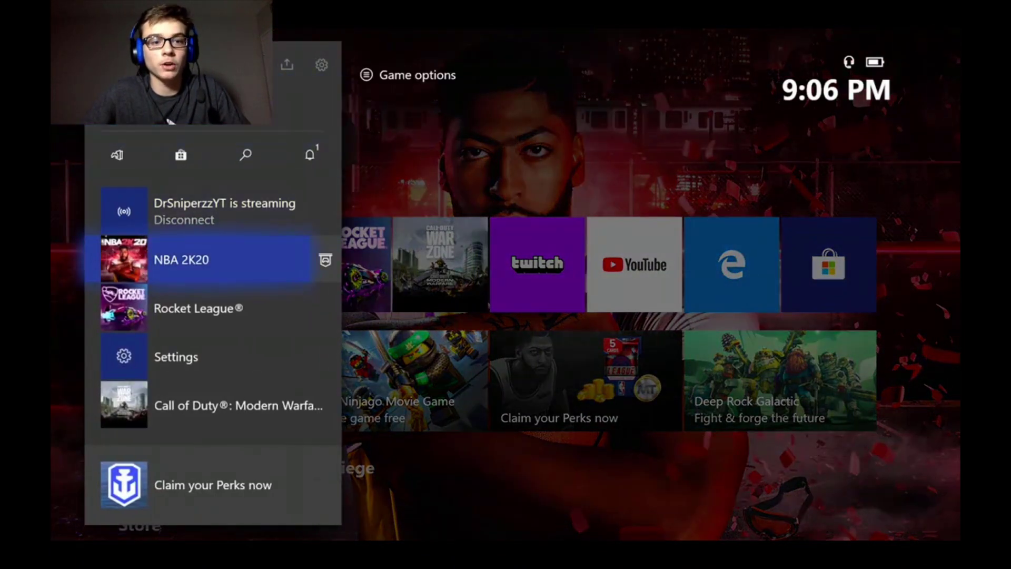
key("Down")
key("Down")
key("Up")
key("Up")
key("Up")
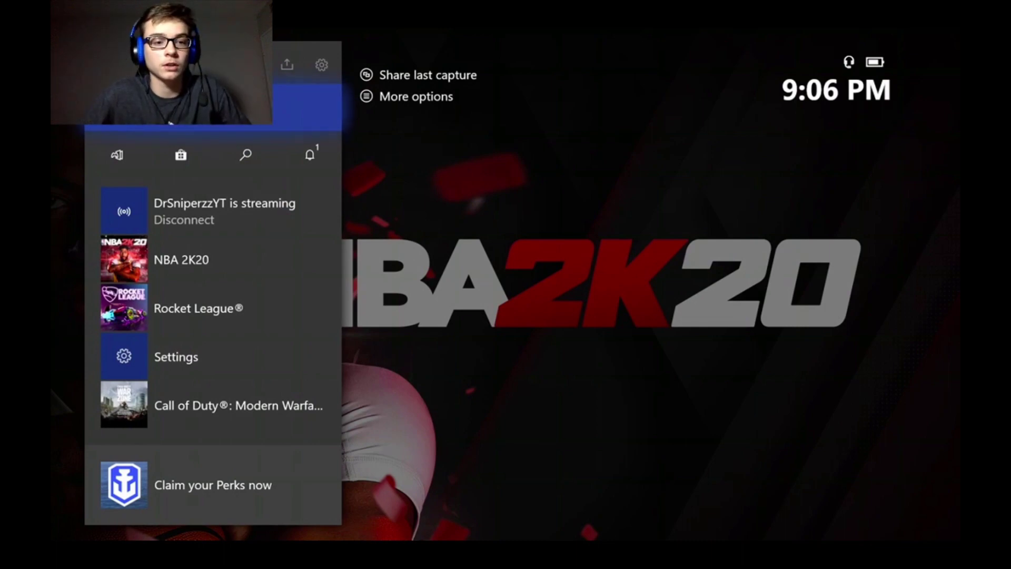
View the capture and broadcast options in the Xbox guide and return to its home page.
key("Right")
key("Right")
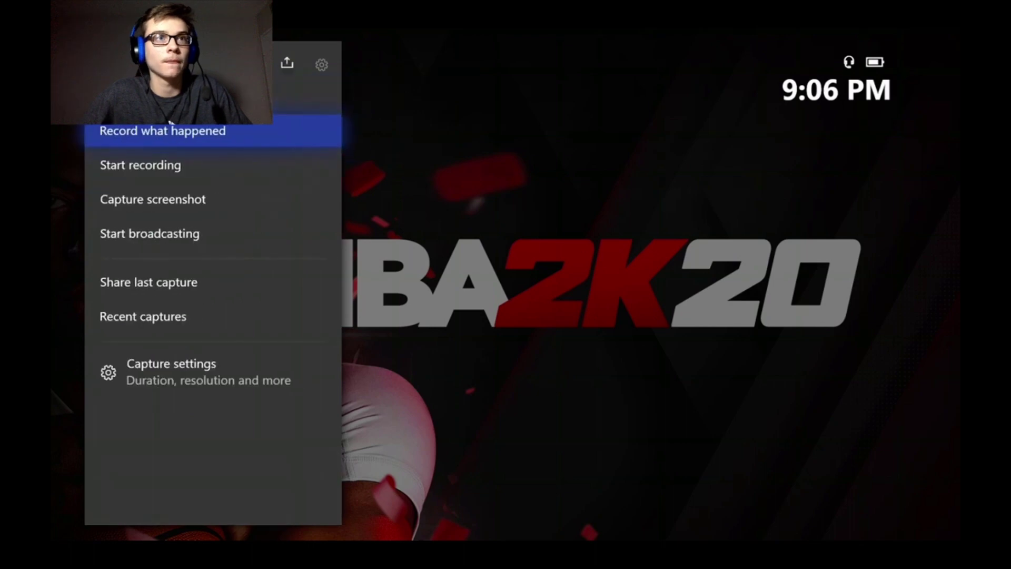
key("Left")
key("Left")
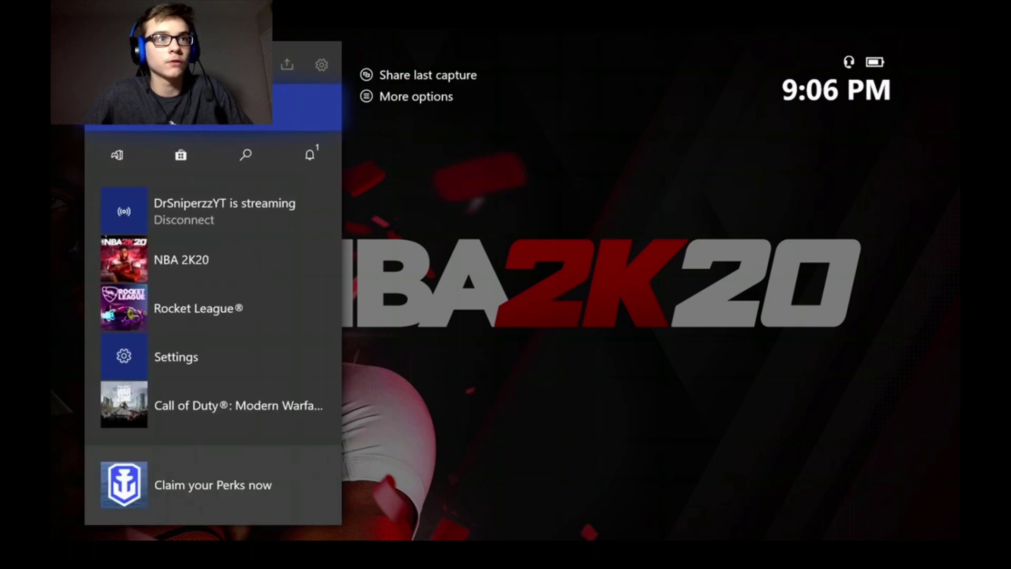